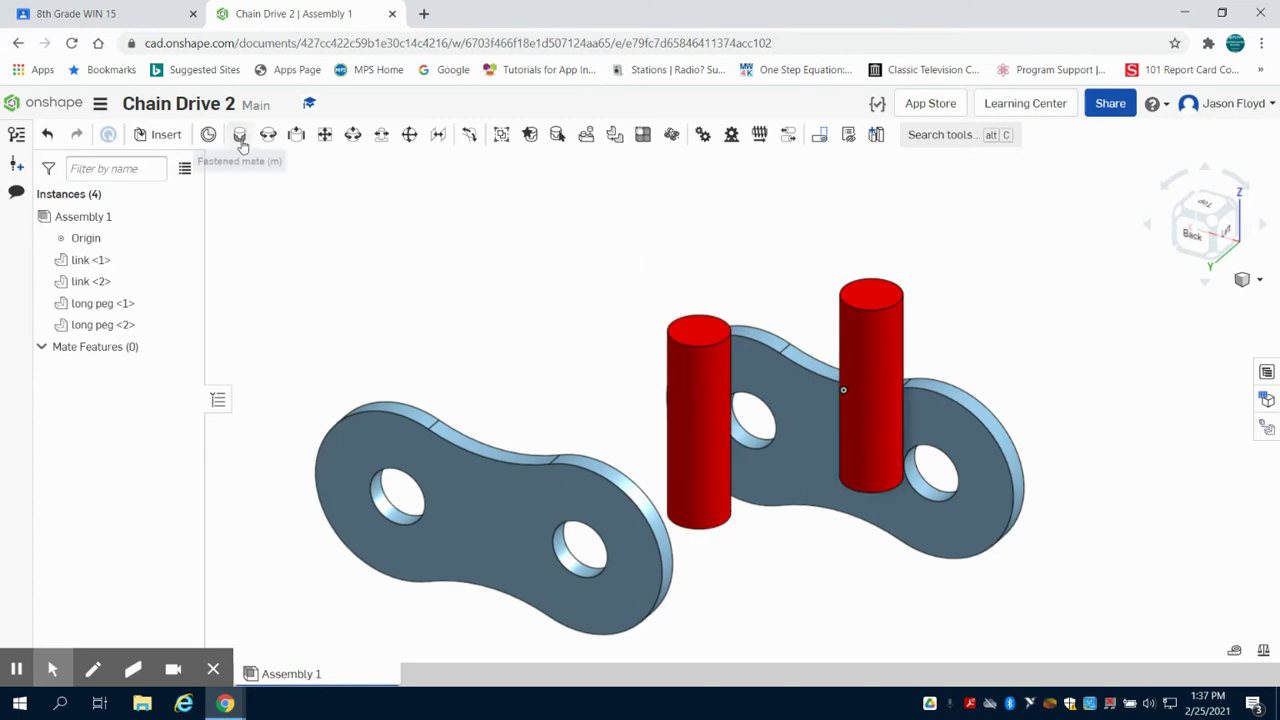
# Revolute-mate the top of long peg <2> into the first link's hole
pyautogui.click(268, 133)
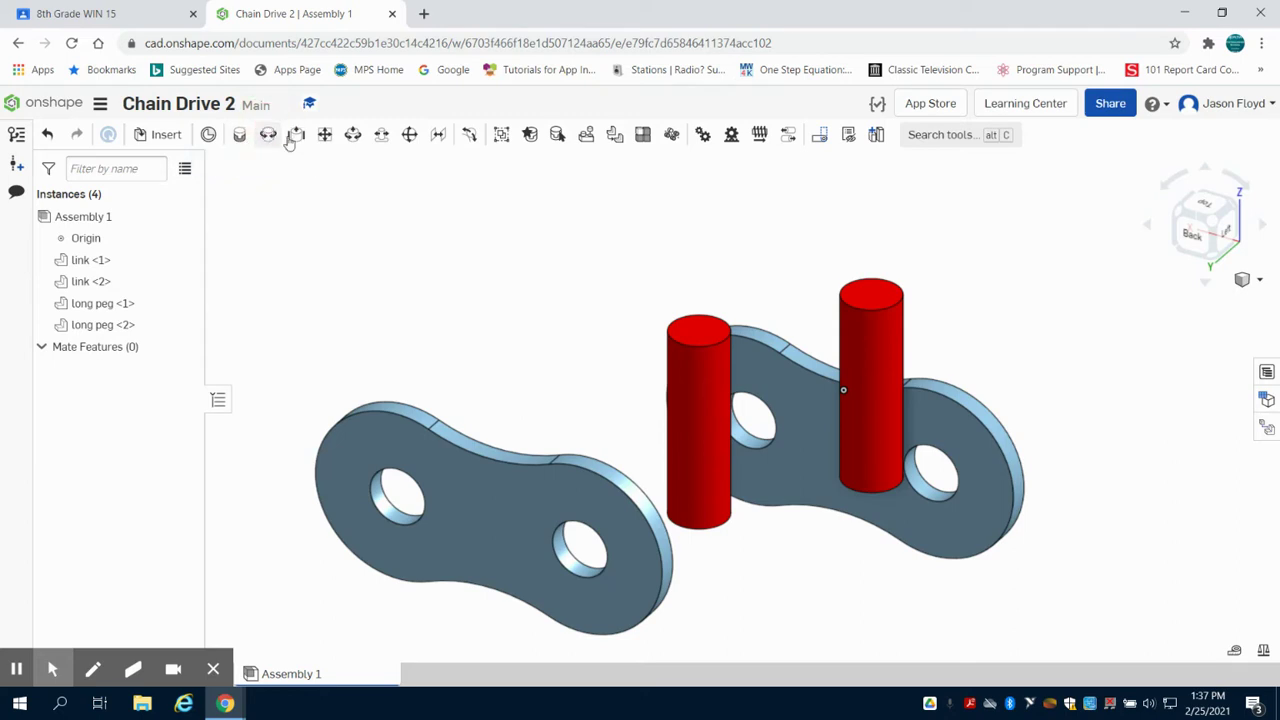
pyautogui.click(697, 328)
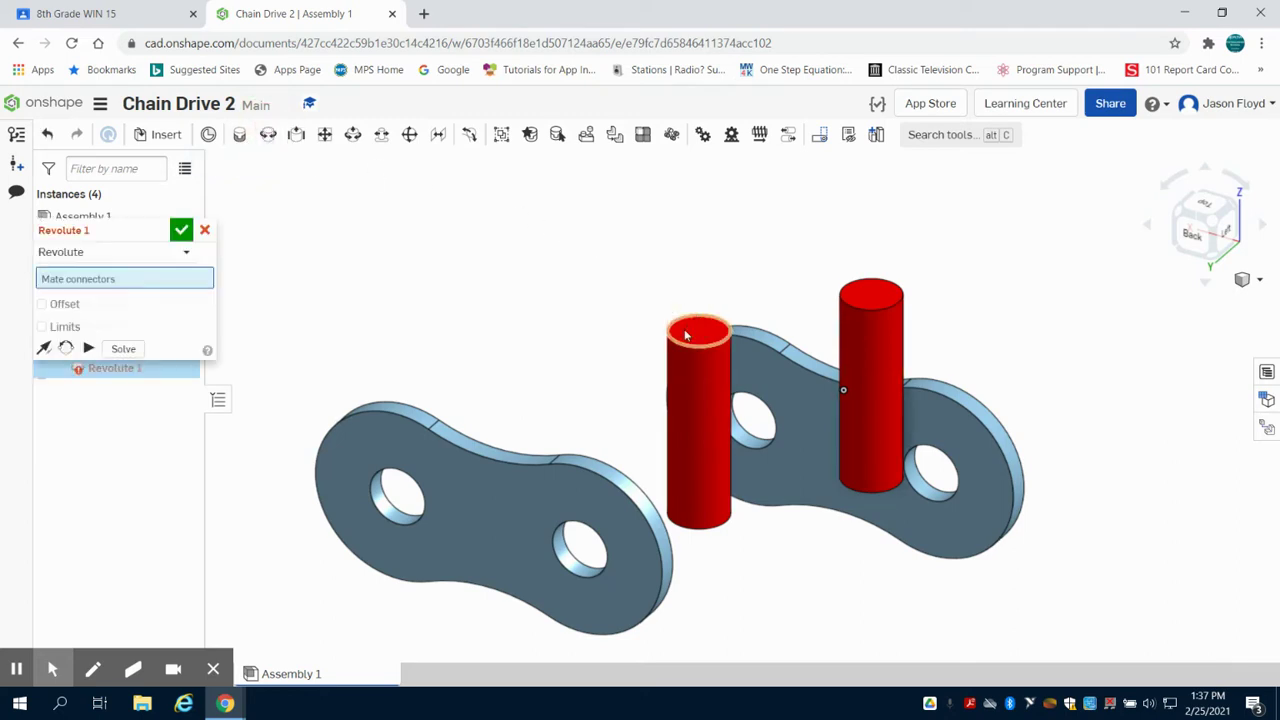
pyautogui.click(385, 508)
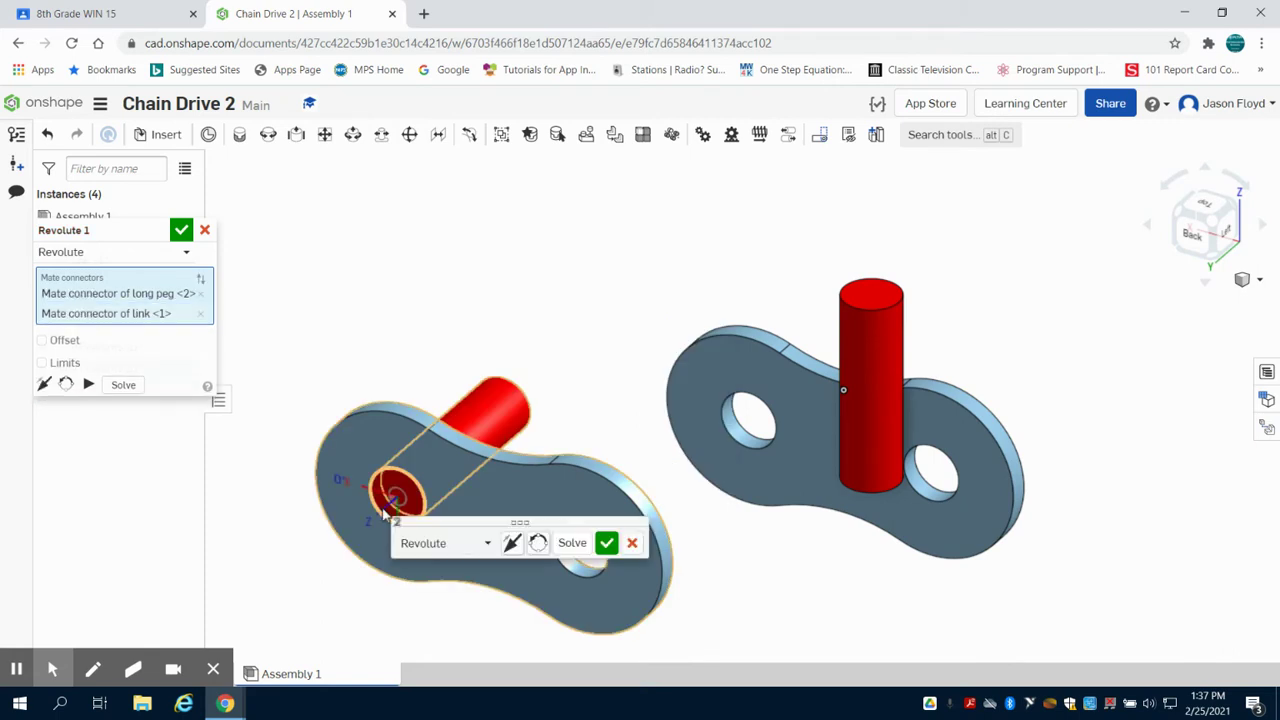
pyautogui.click(607, 543)
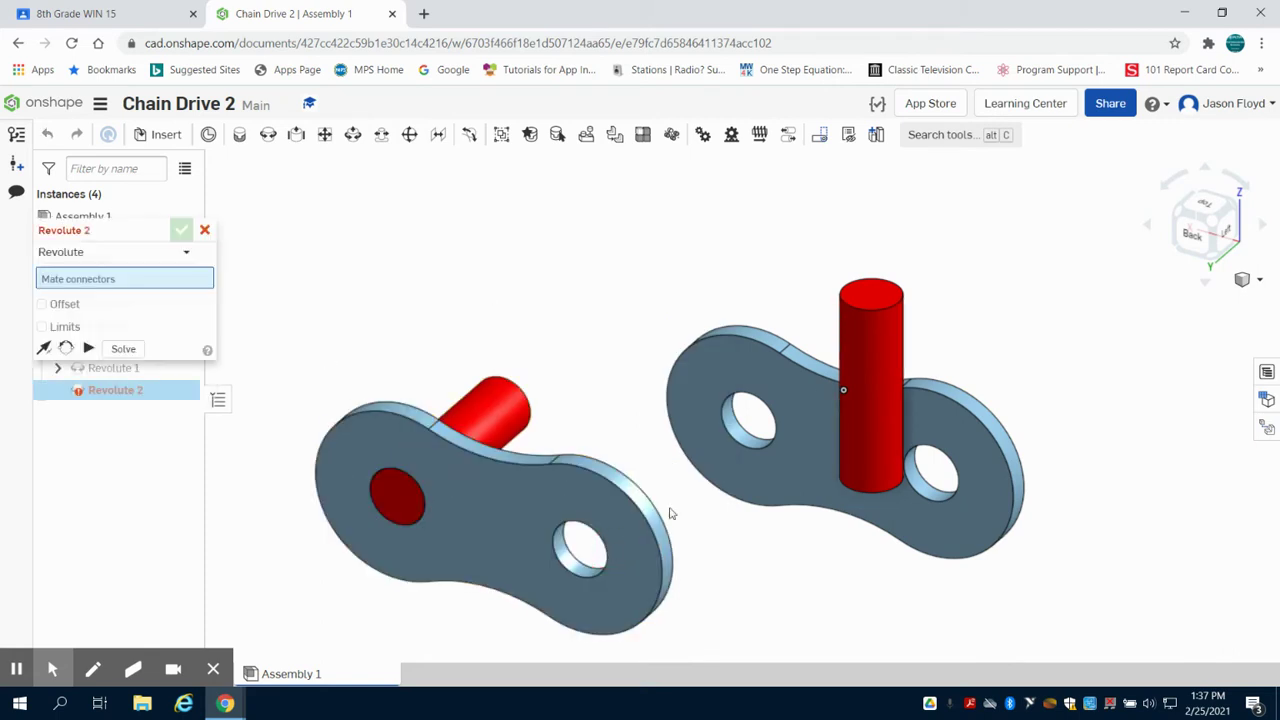
# Revolute-mate the top of long peg <1> into the link's other hole
pyautogui.click(880, 296)
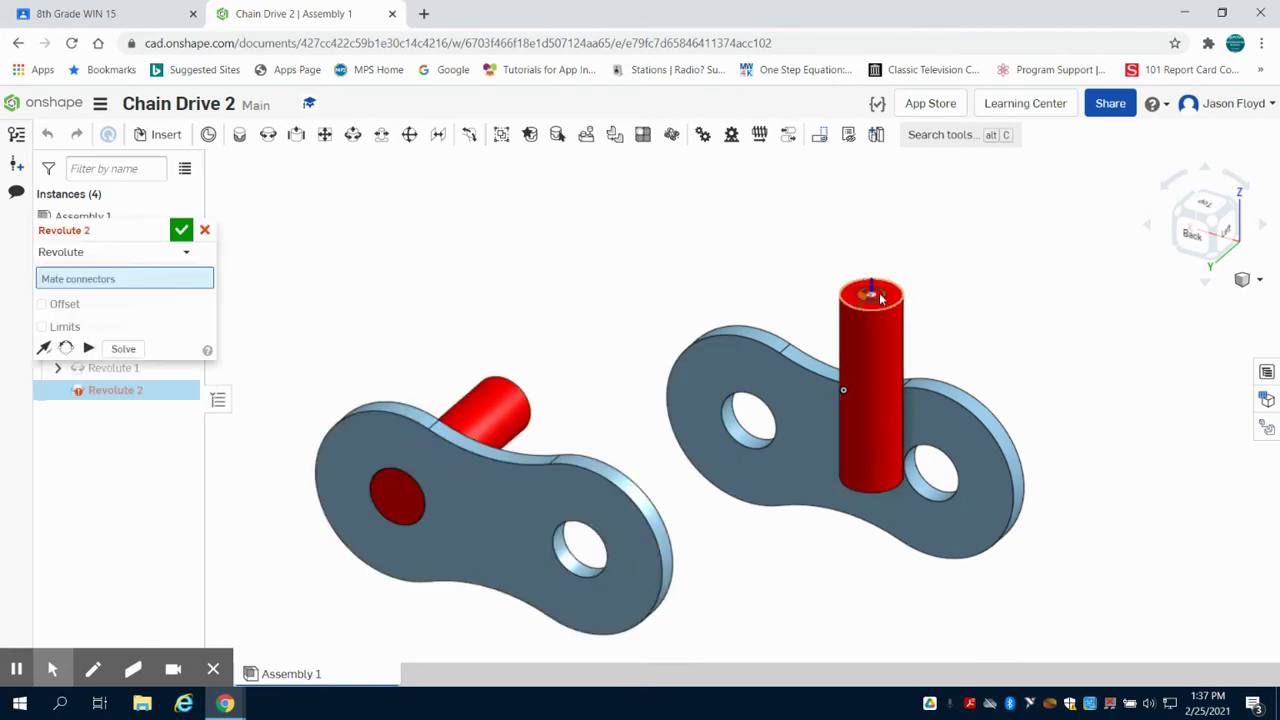
pyautogui.click(579, 550)
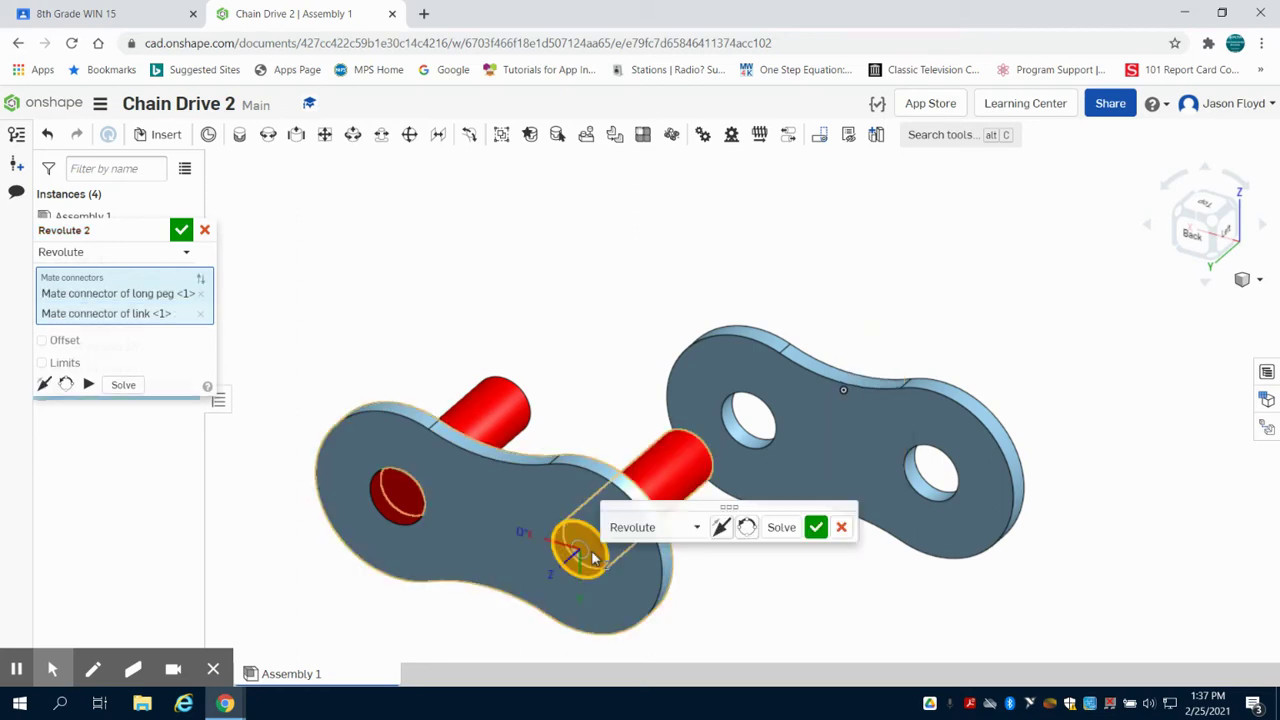
pyautogui.click(816, 527)
# Try mating the second link's hole to the peg end, then cancel the misaligned mate
pyautogui.moveTo(814, 563); pyautogui.dragTo(731, 586, button='right')
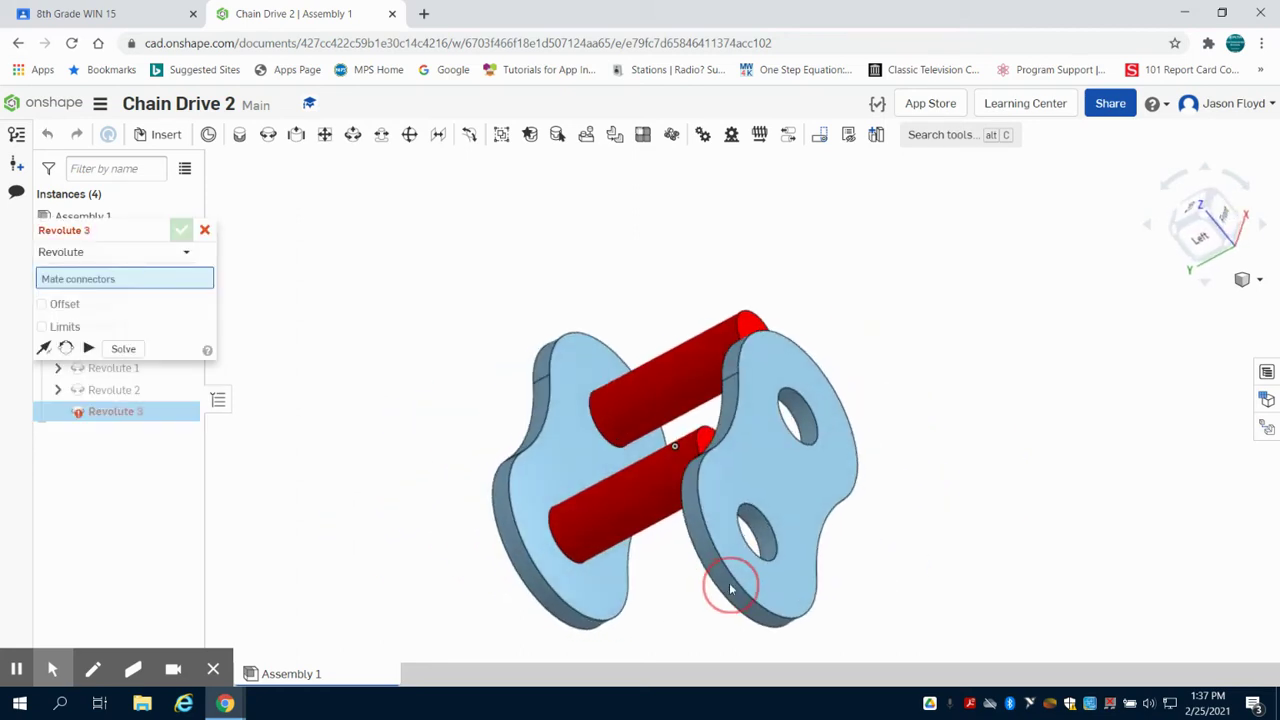
pyautogui.click(800, 422)
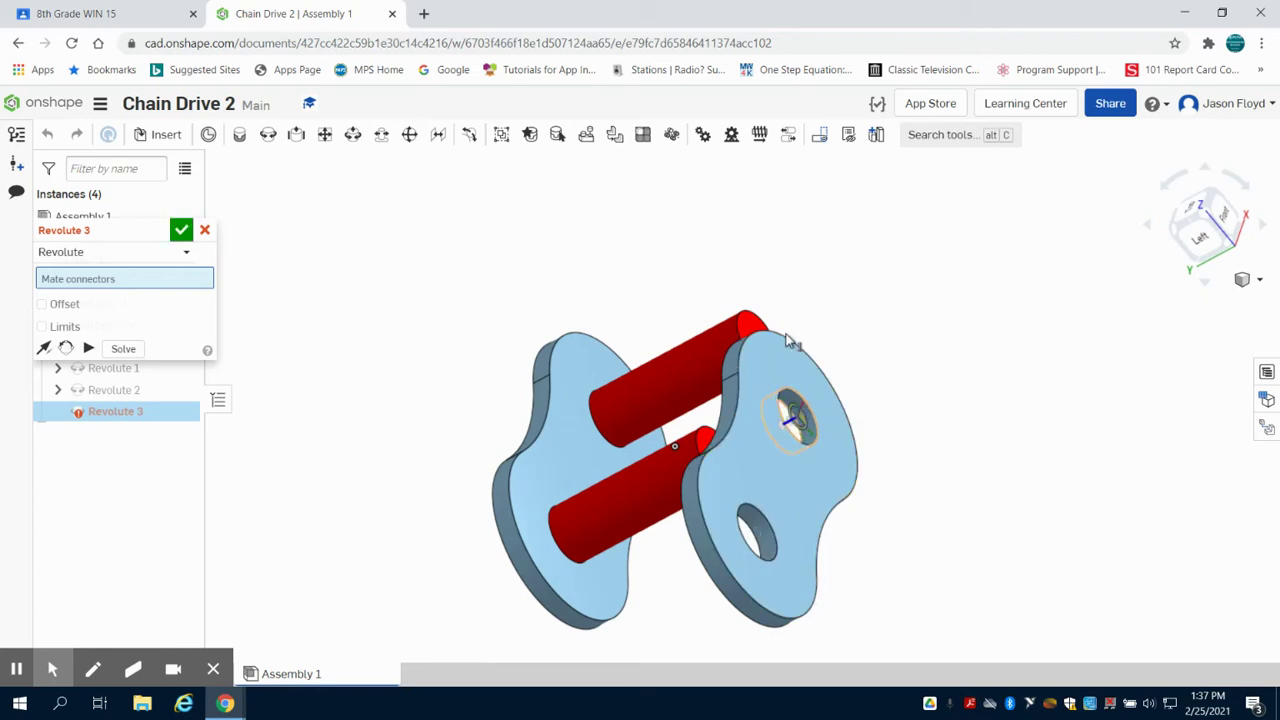
pyautogui.click(762, 333)
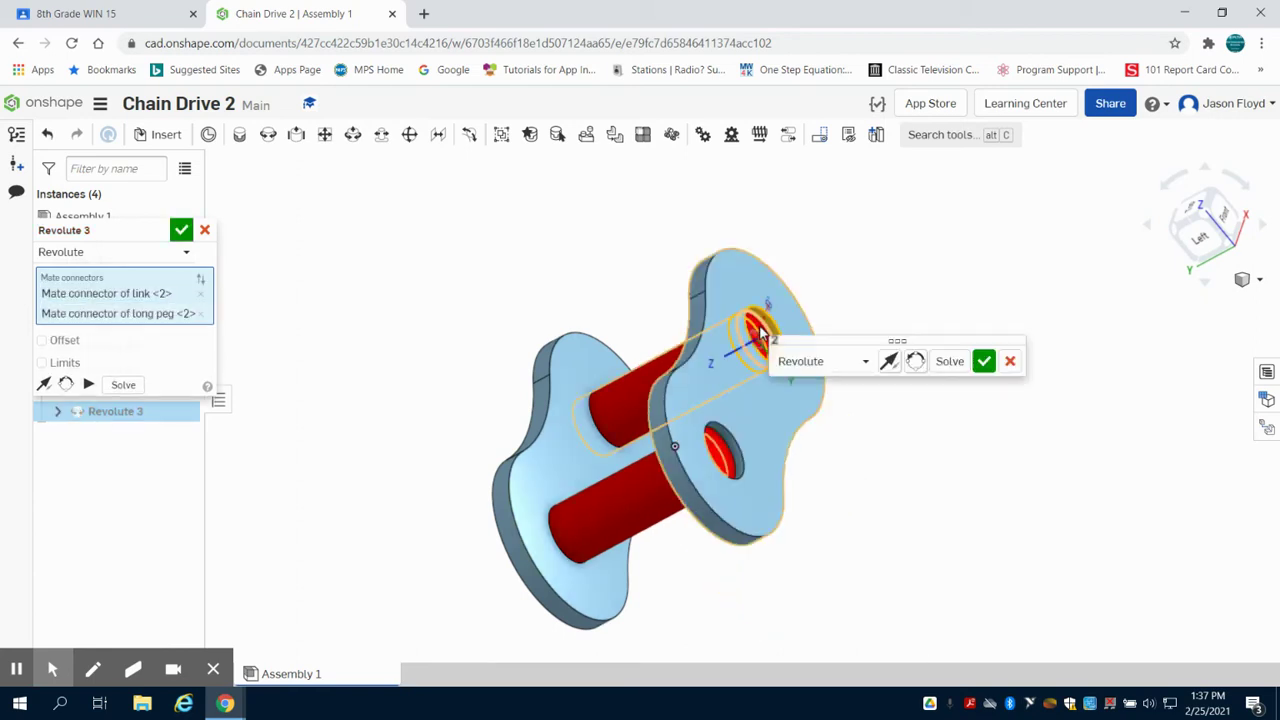
pyautogui.moveTo(812, 422); pyautogui.dragTo(863, 517, button='right')
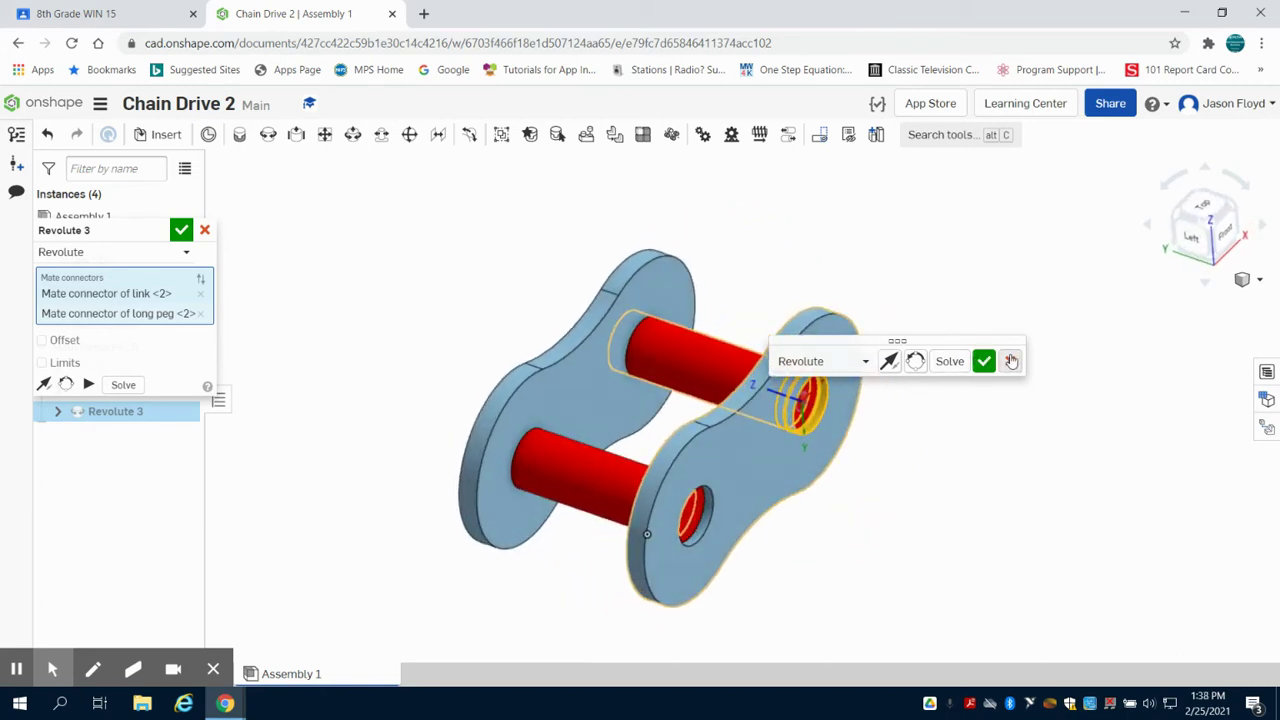
pyautogui.click(1010, 361)
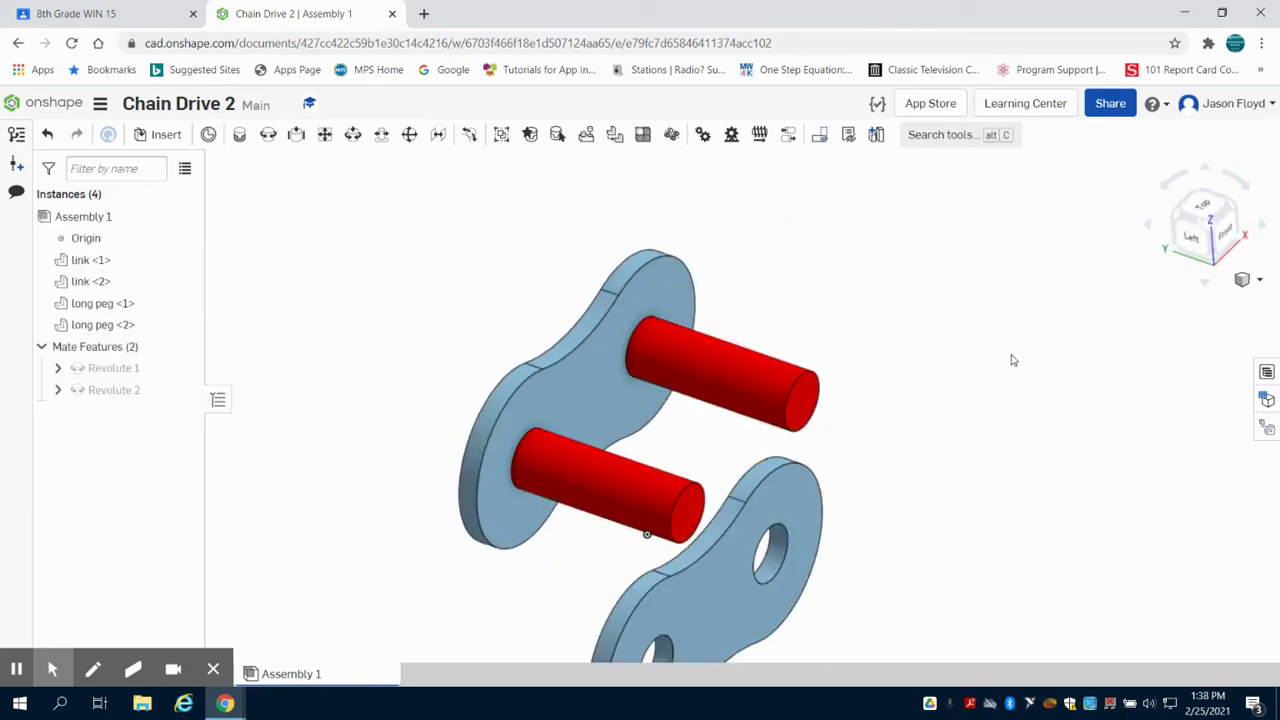
# Mate long peg <2>'s free end into link <2>'s hole as Revolute 3
pyautogui.click(268, 134)
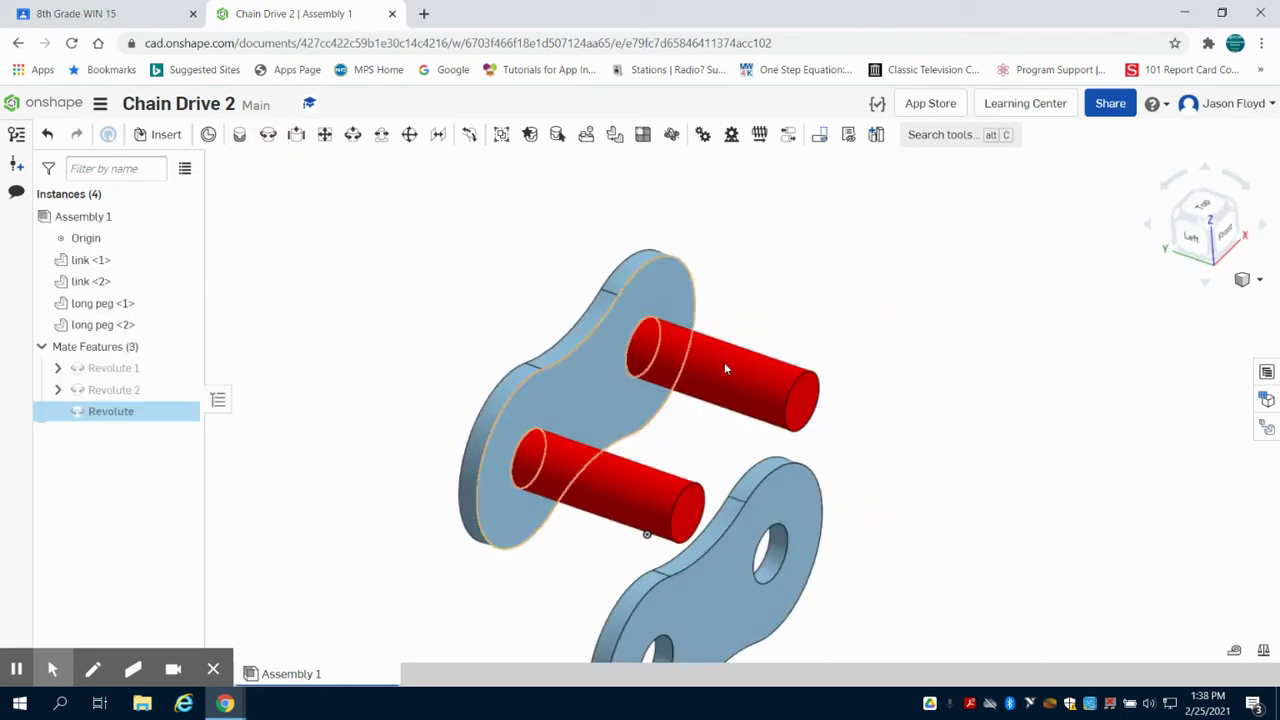
pyautogui.click(810, 405)
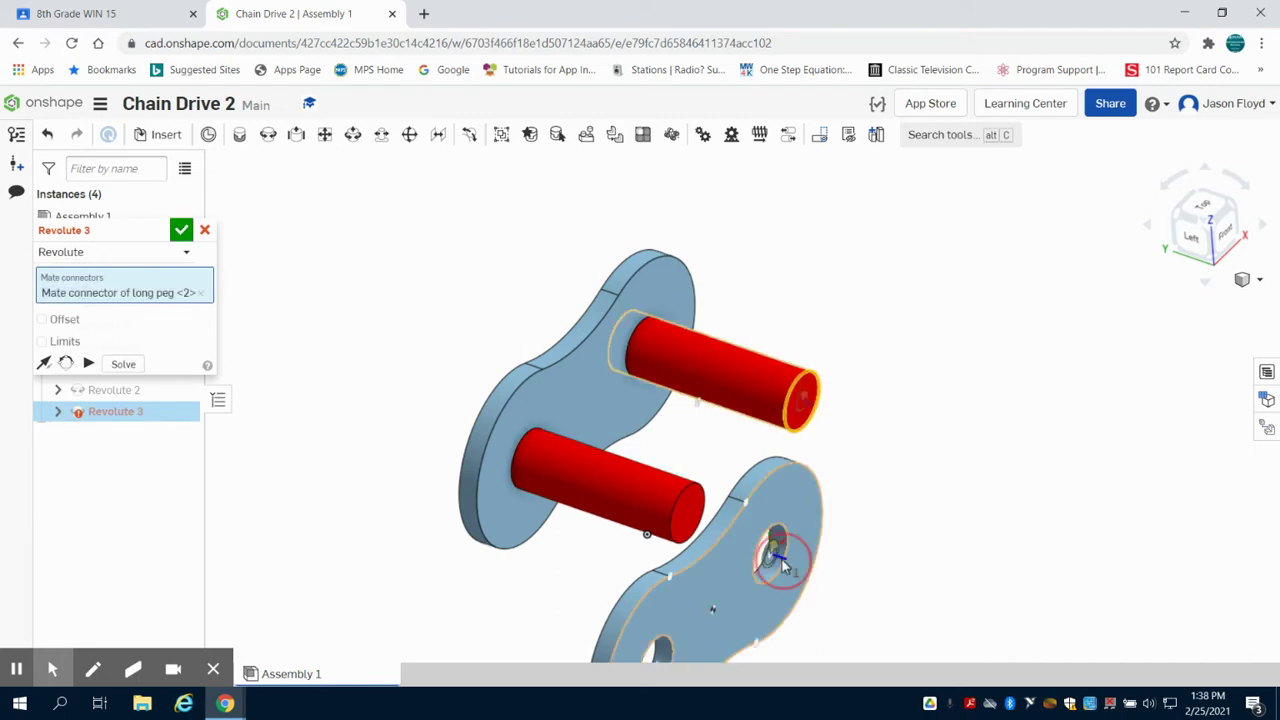
pyautogui.click(774, 560)
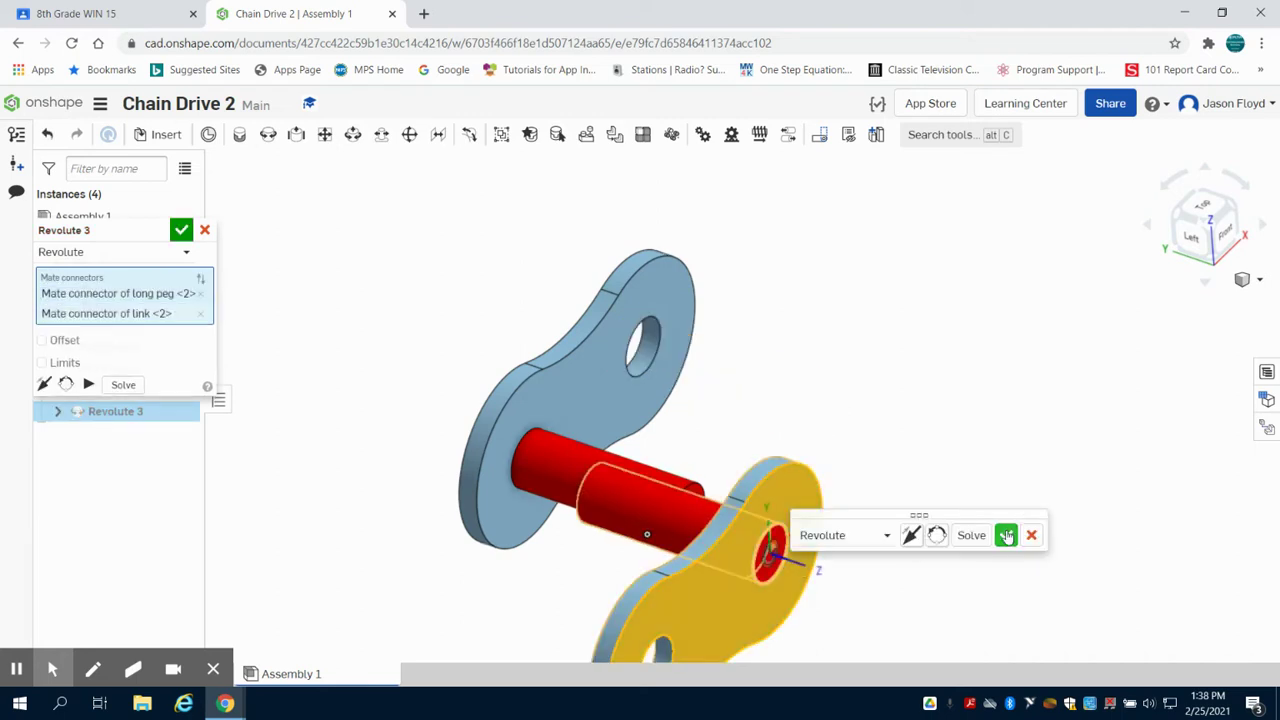
pyautogui.click(1006, 535)
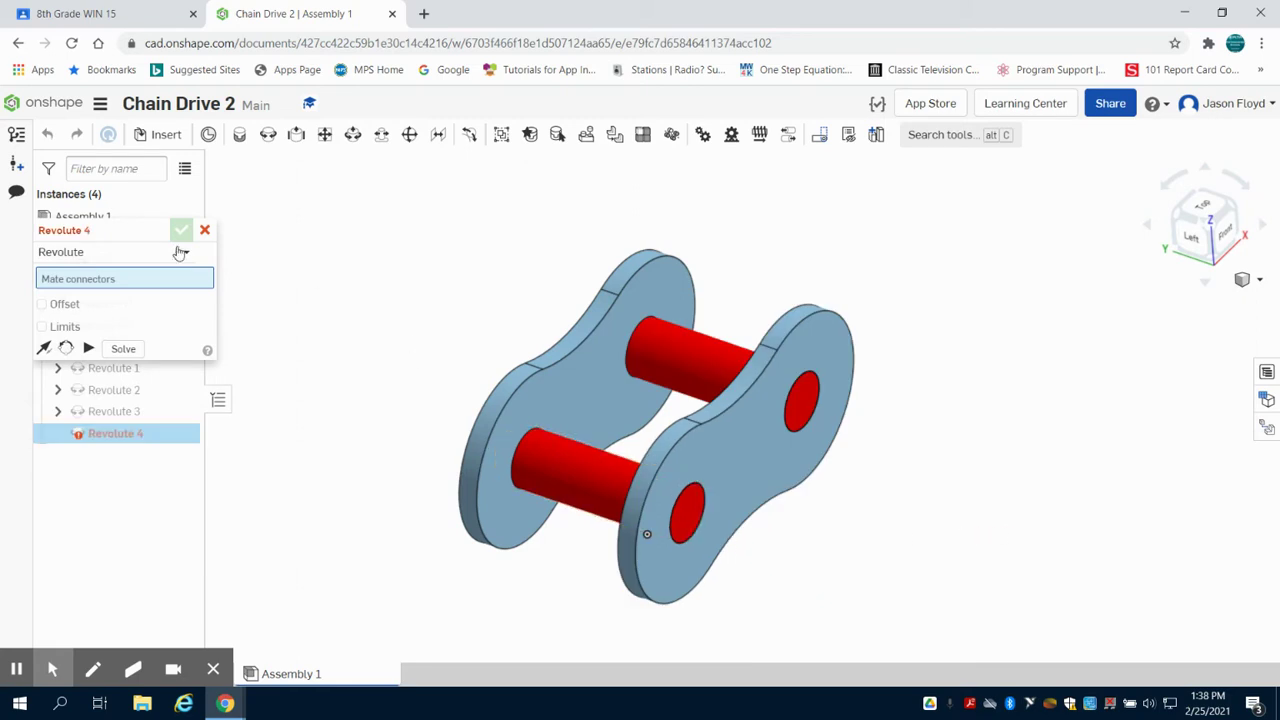
pyautogui.click(204, 230)
# Fix long peg <1> in place and swing link <2> to test its rotation
pyautogui.rightClick(600, 484)
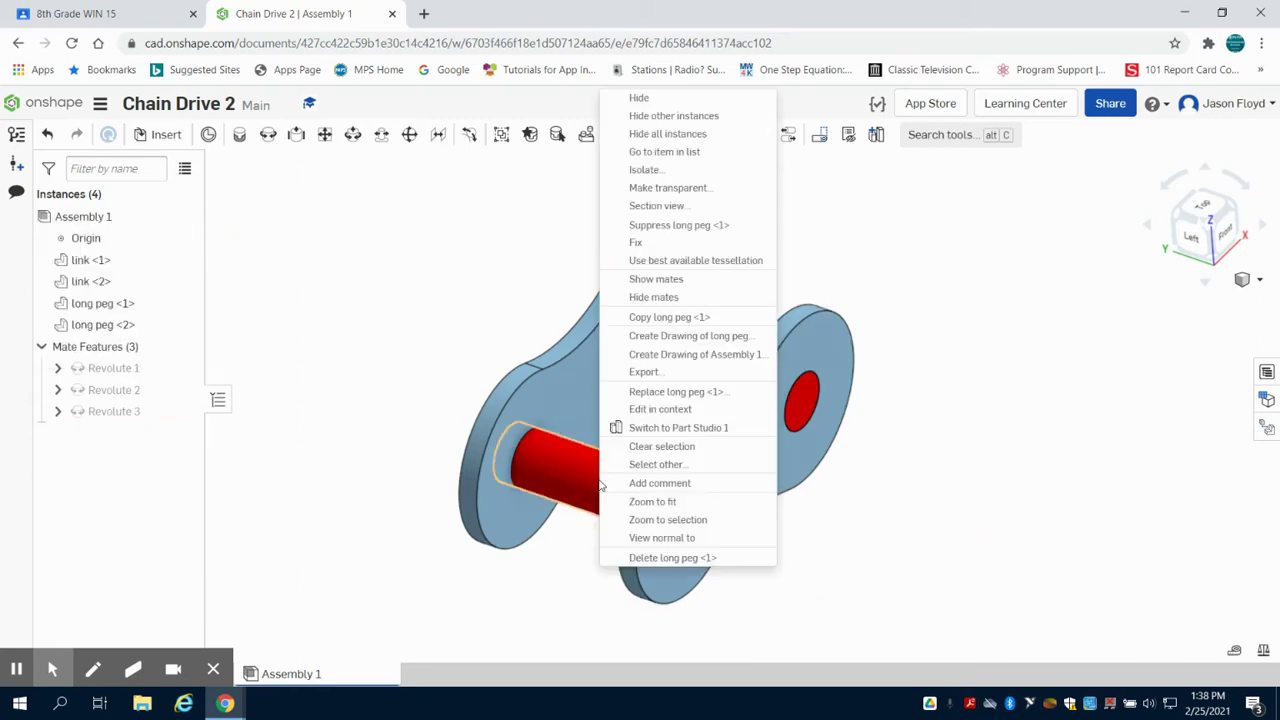
pyautogui.click(612, 242)
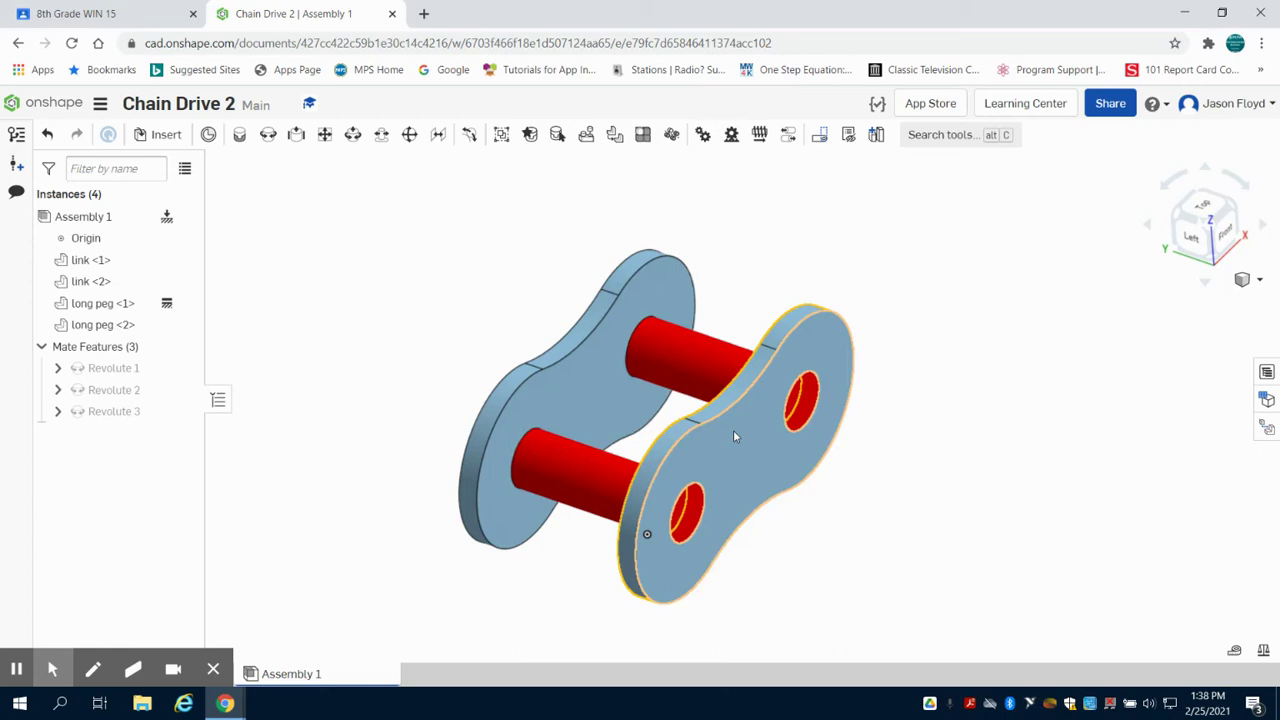
pyautogui.moveTo(730, 445); pyautogui.dragTo(706, 418)
pyautogui.moveTo(699, 305); pyautogui.dragTo(773, 251)
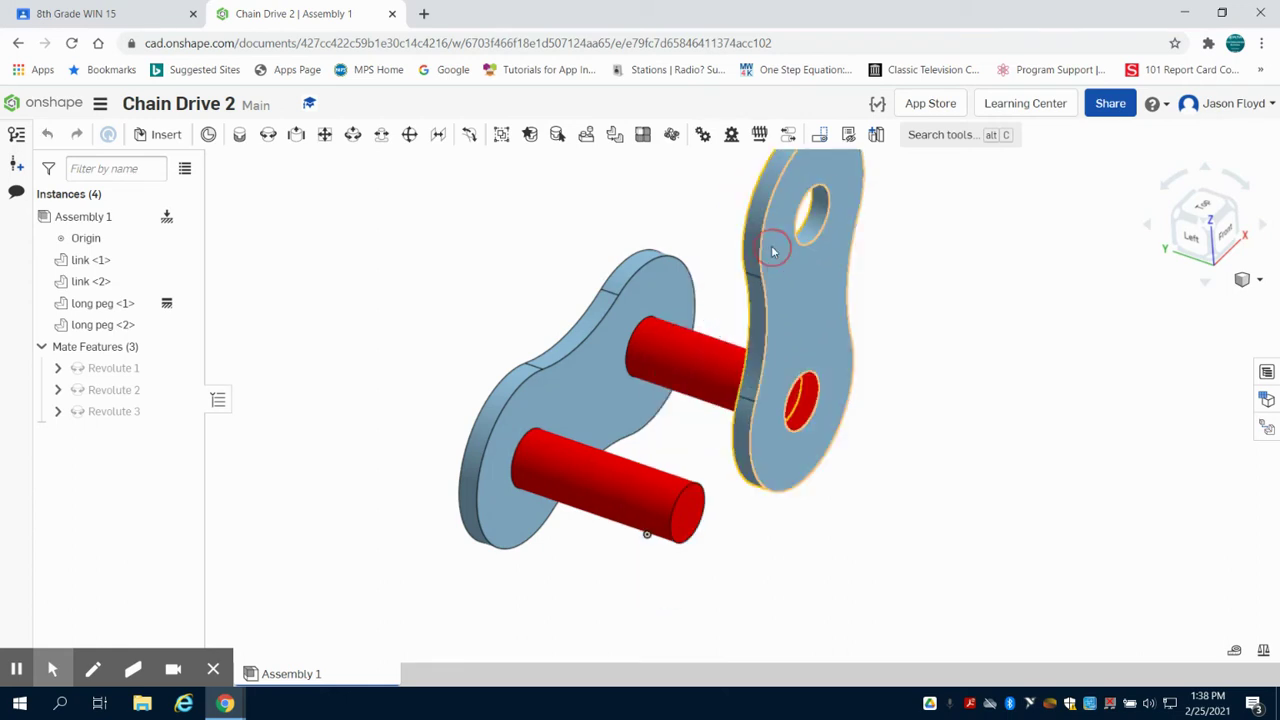
# Revolute-mate link <2>'s lower hole onto the end of long peg <1> as Revolute 4
pyautogui.click(268, 134)
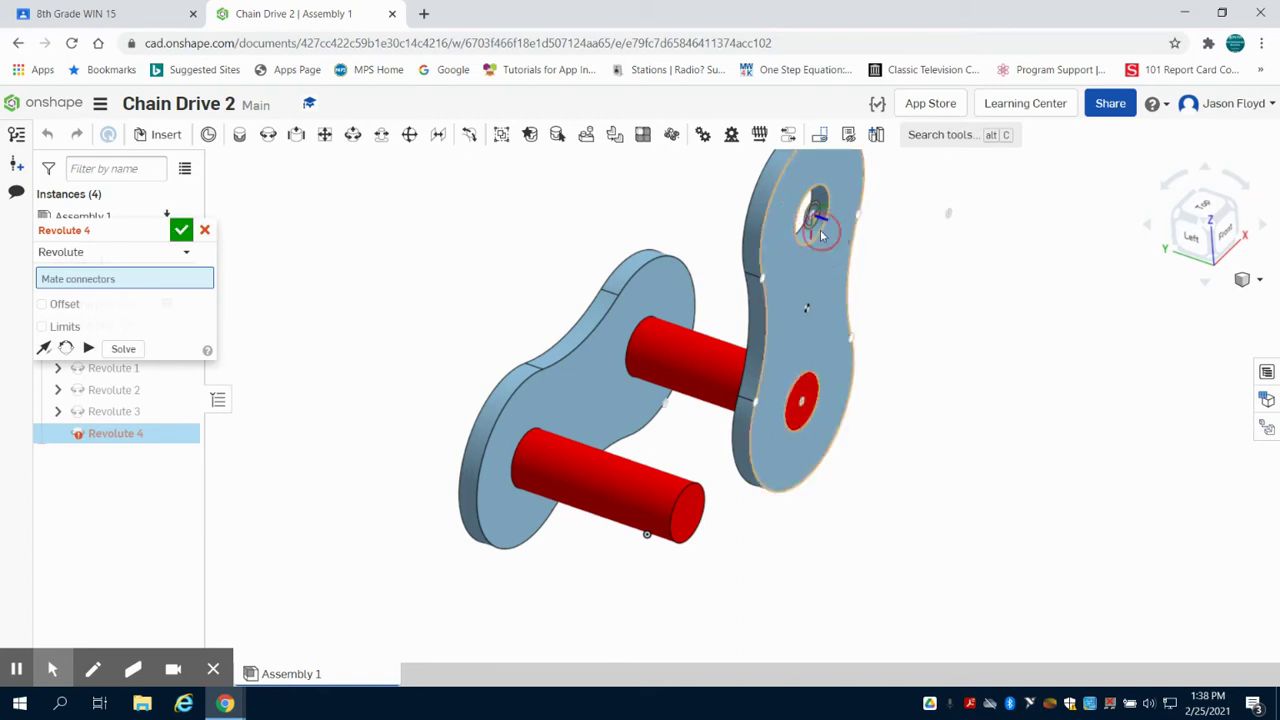
pyautogui.click(803, 401)
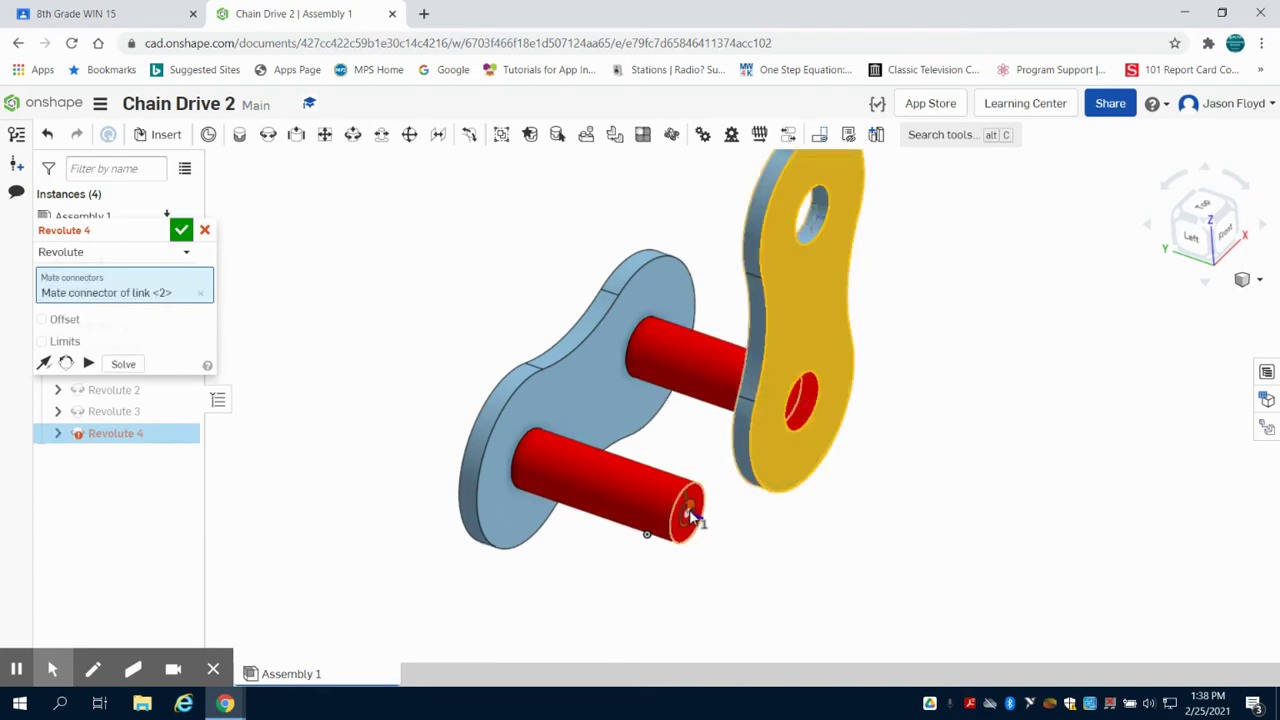
pyautogui.click(692, 514)
pyautogui.click(910, 546)
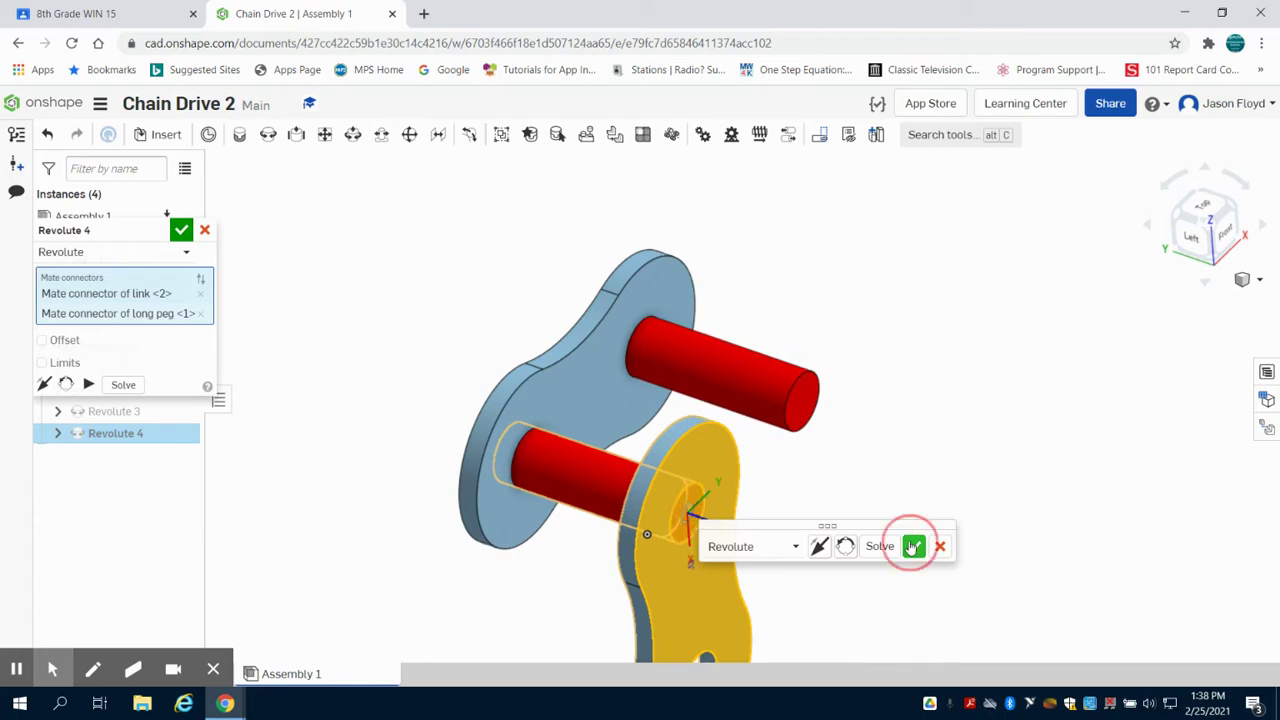
pyautogui.click(909, 544)
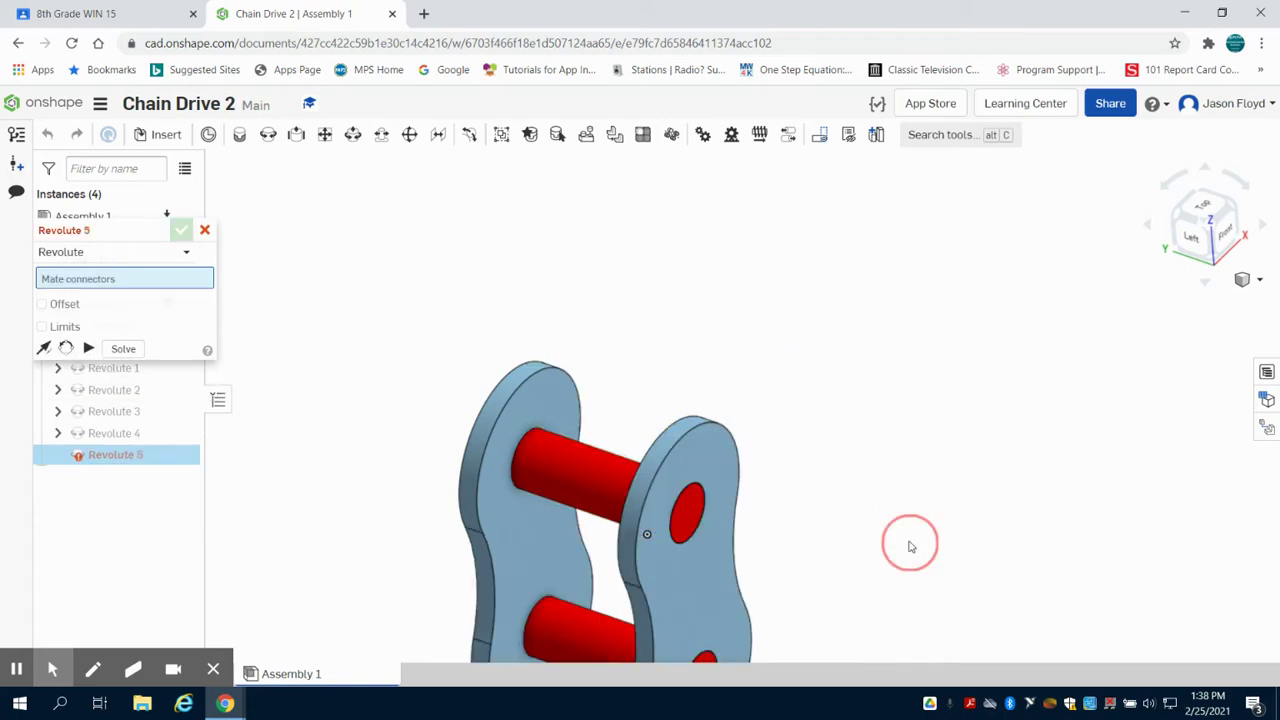
# View the chain link from the right, back, angled views and from below
pyautogui.click(1215, 235)
pyautogui.click(1190, 260)
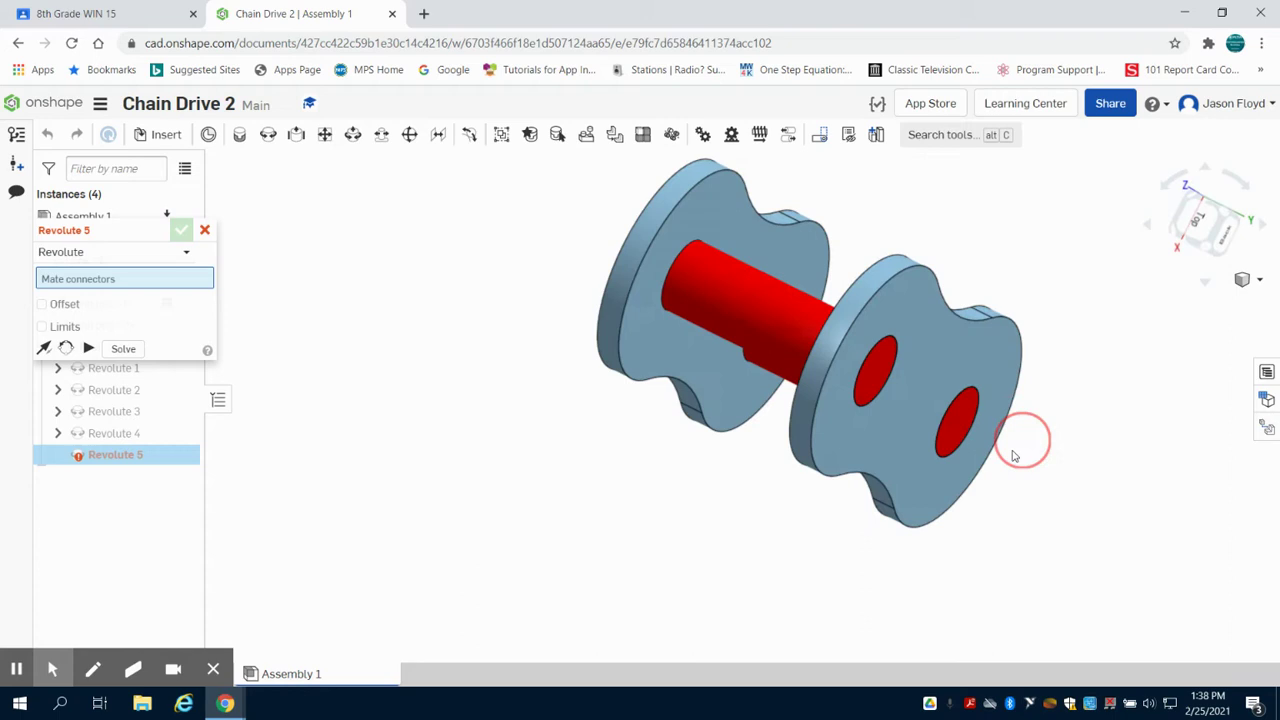
pyautogui.click(1216, 230)
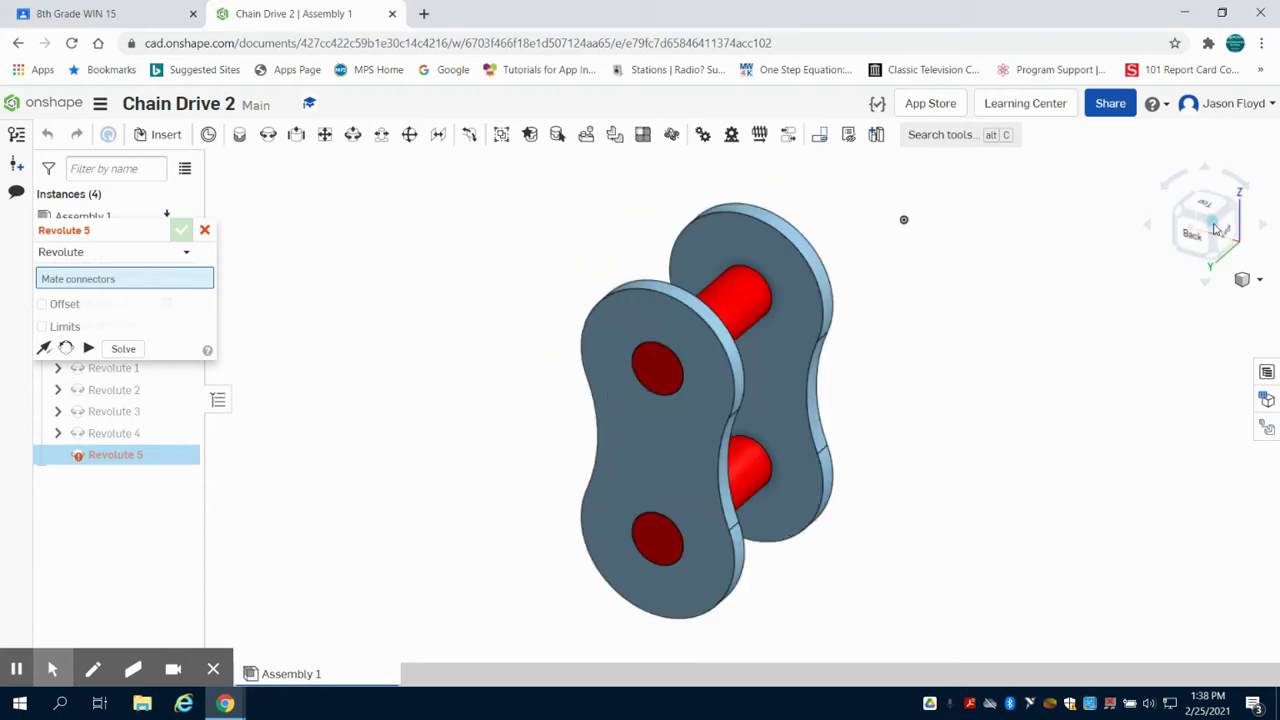
pyautogui.click(1176, 208)
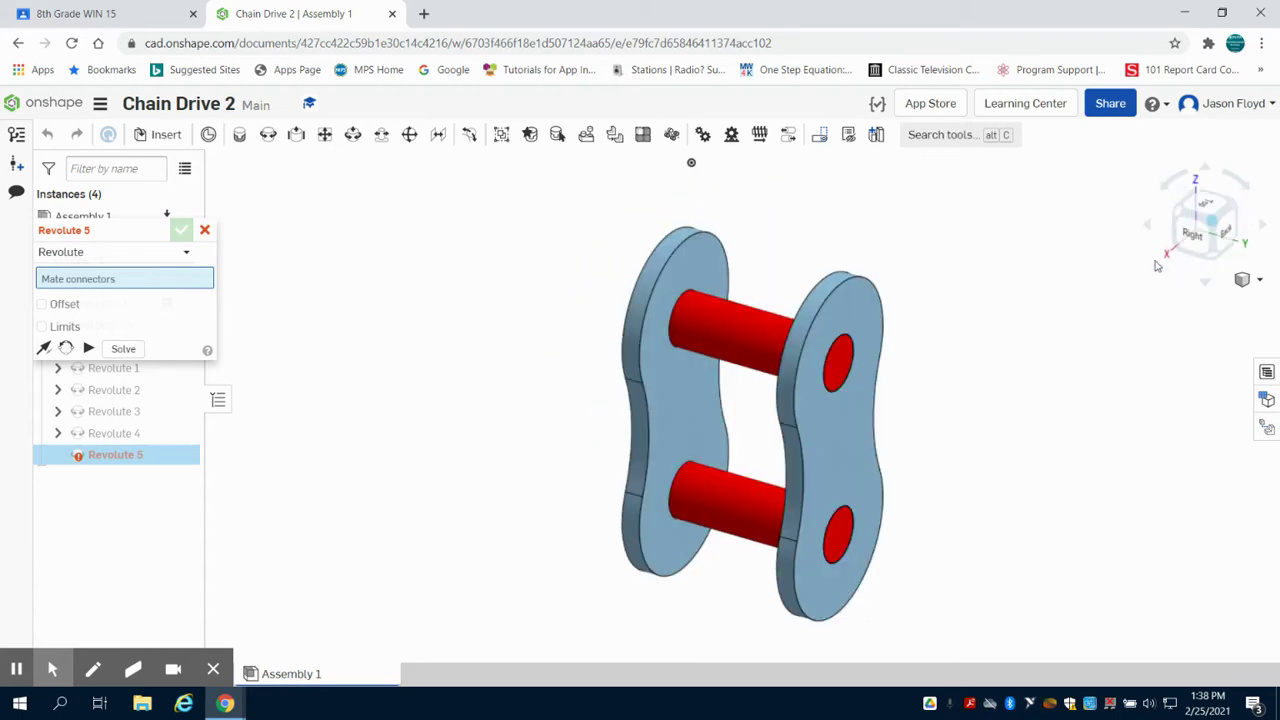
pyautogui.moveTo(997, 383); pyautogui.dragTo(857, 322, button='right')
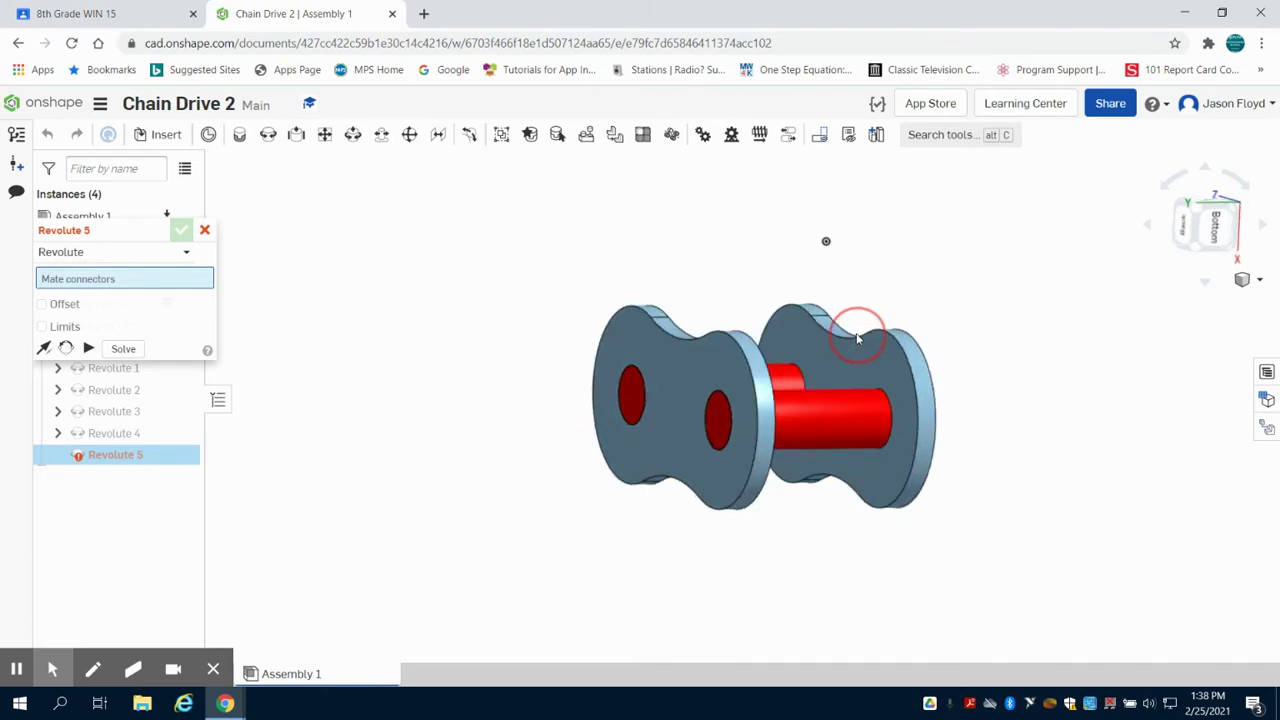
# Insert links <3> and <4>, undoing the extra pegs that came with Part Studio 1
pyautogui.click(166, 134)
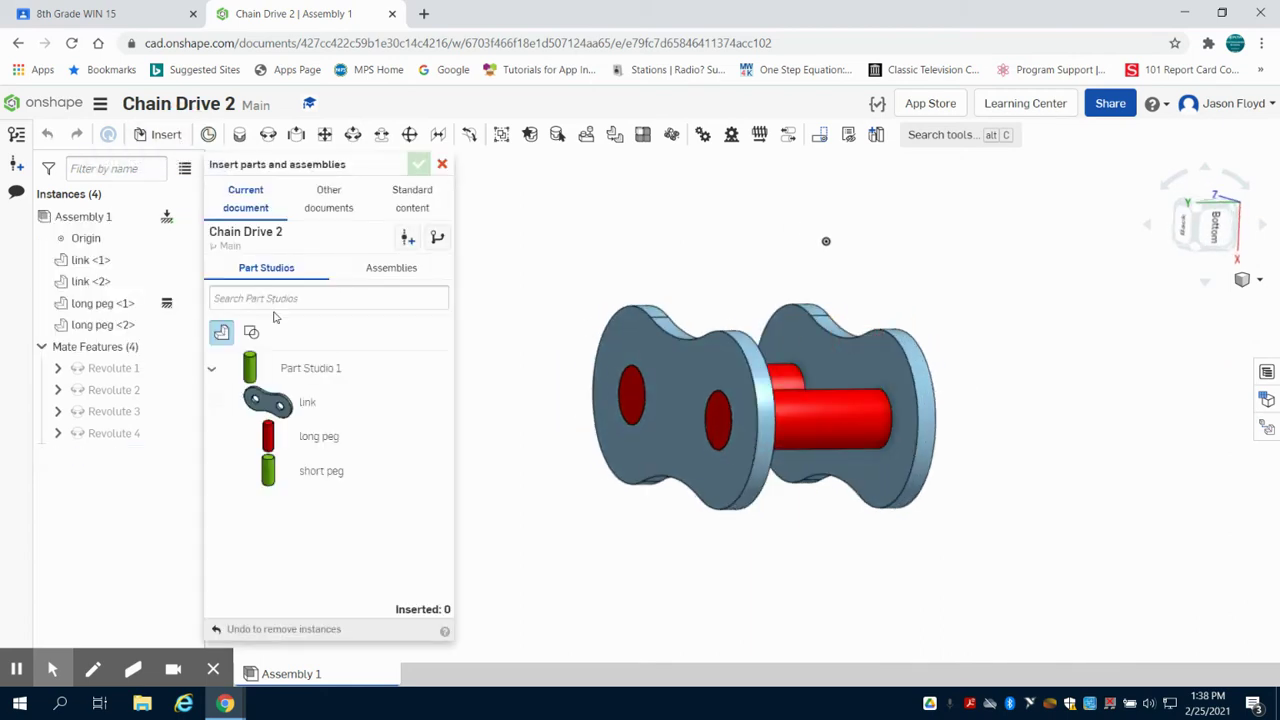
pyautogui.click(307, 403)
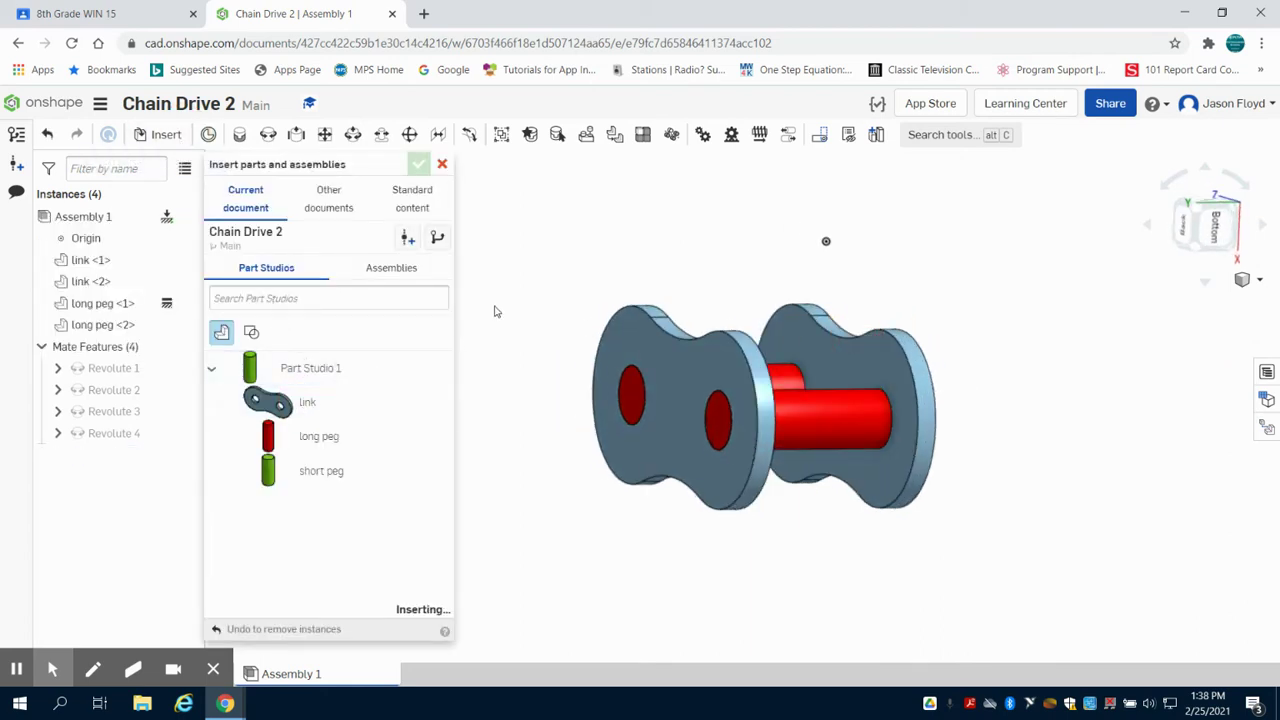
pyautogui.click(1098, 397)
pyautogui.click(300, 368)
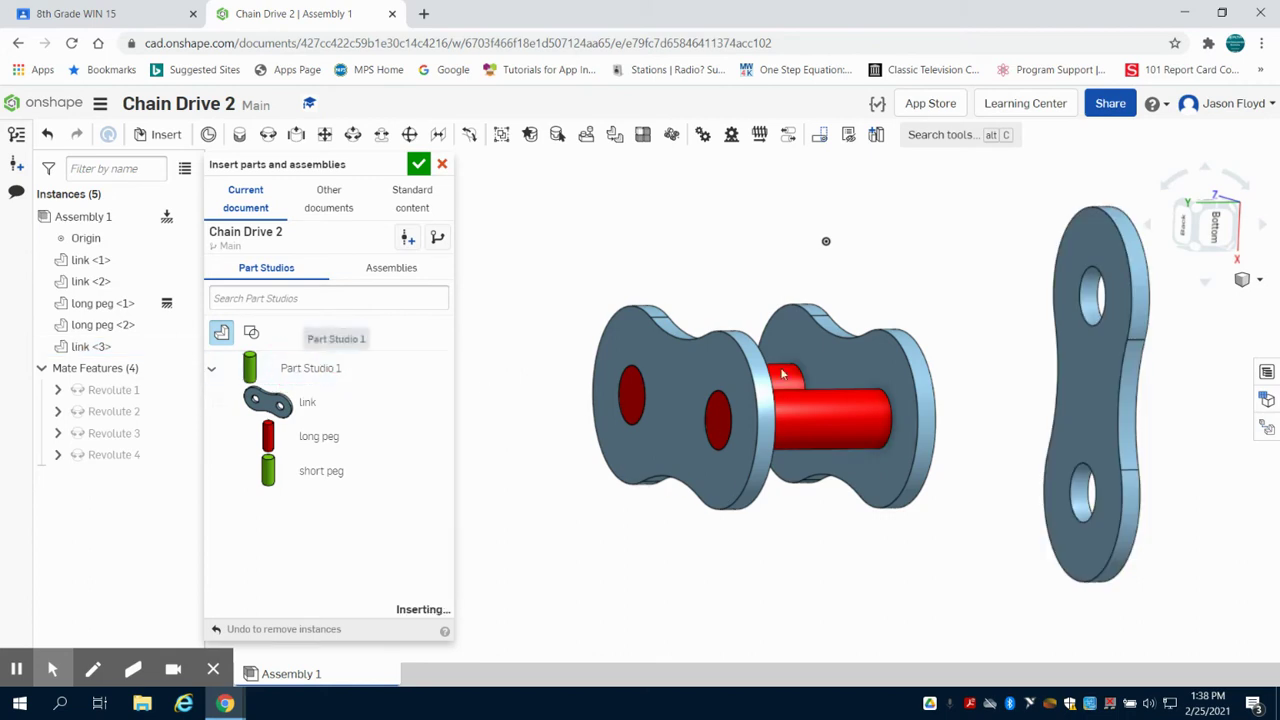
pyautogui.click(992, 402)
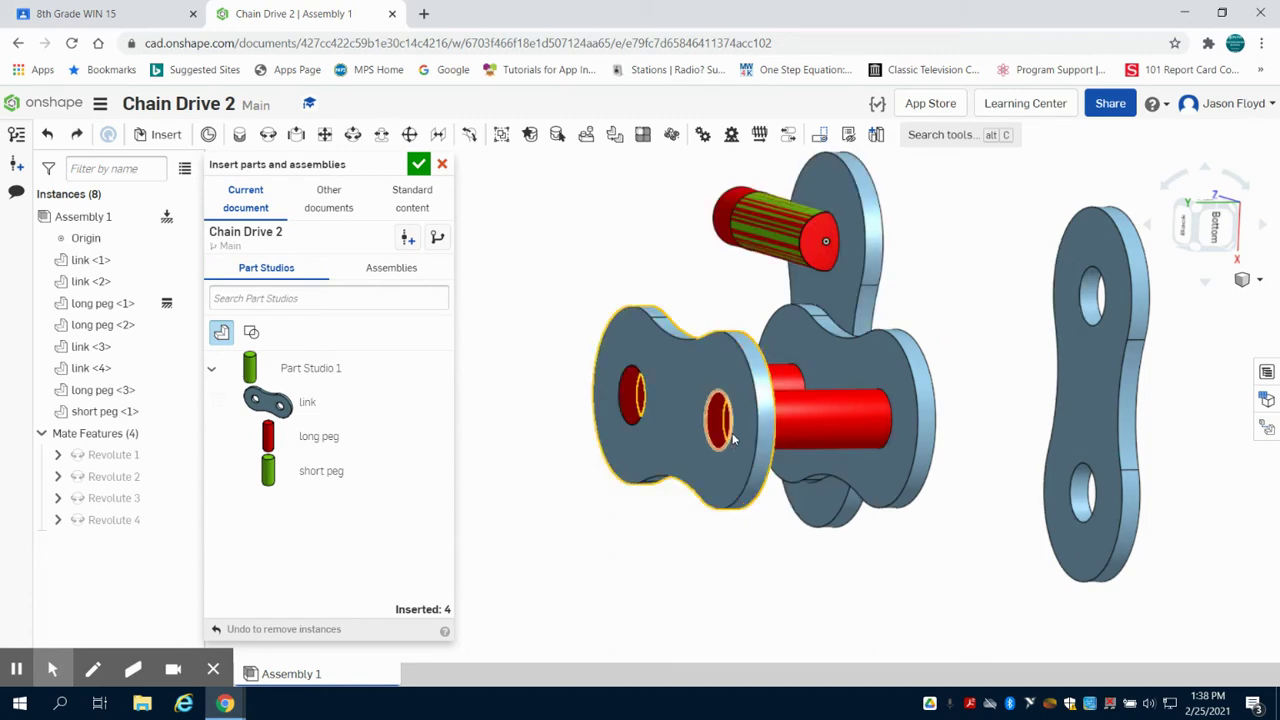
pyautogui.hotkey('ctrl', 'z')
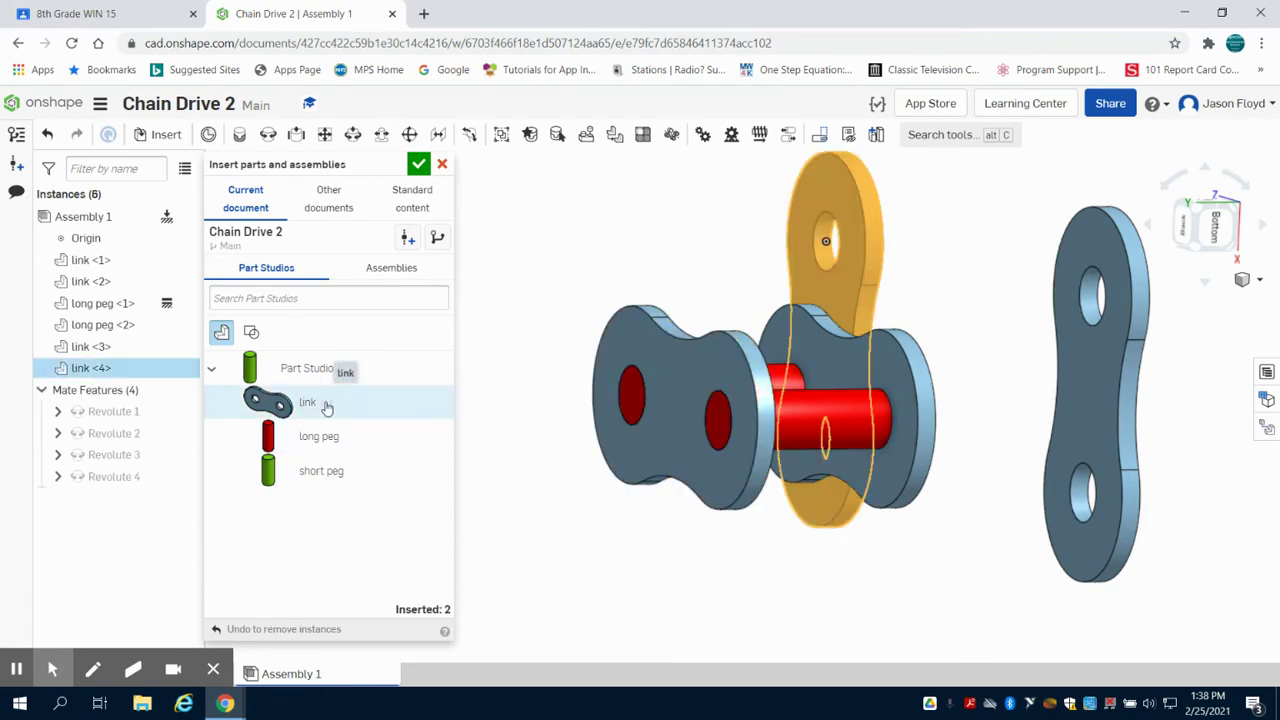
pyautogui.click(980, 313)
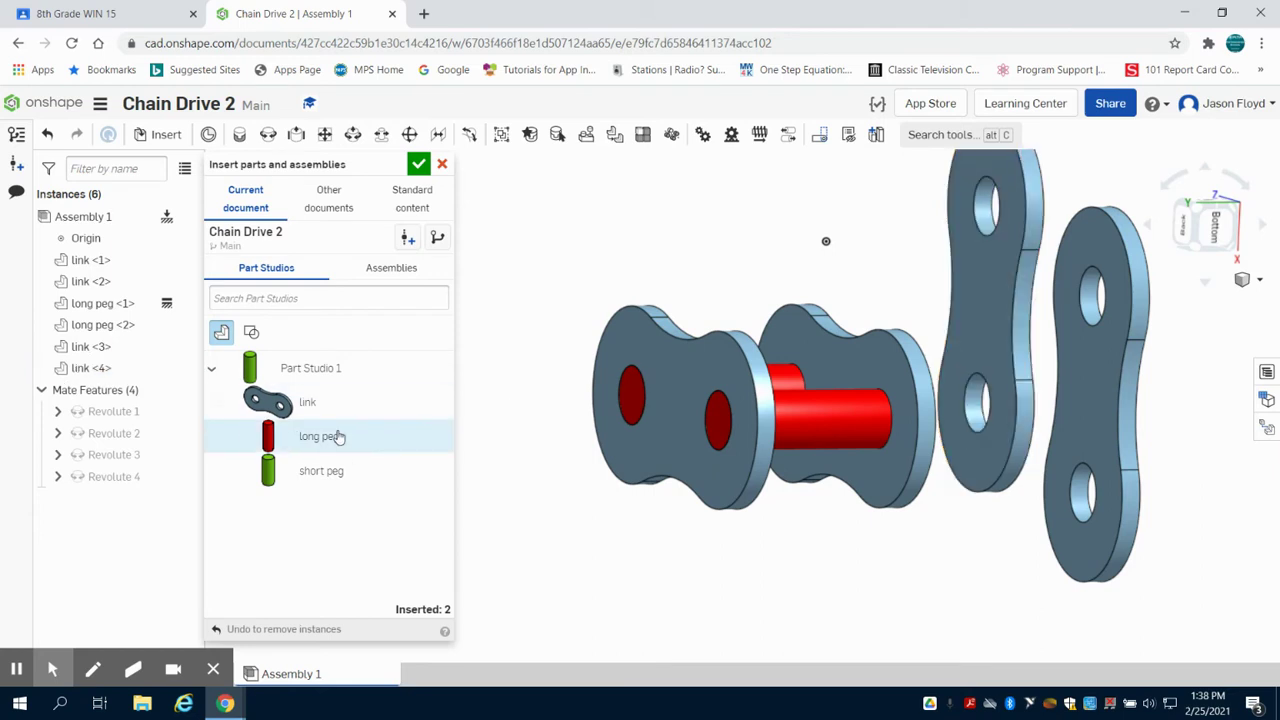
# Insert a third long peg and place it below the links
pyautogui.click(340, 437)
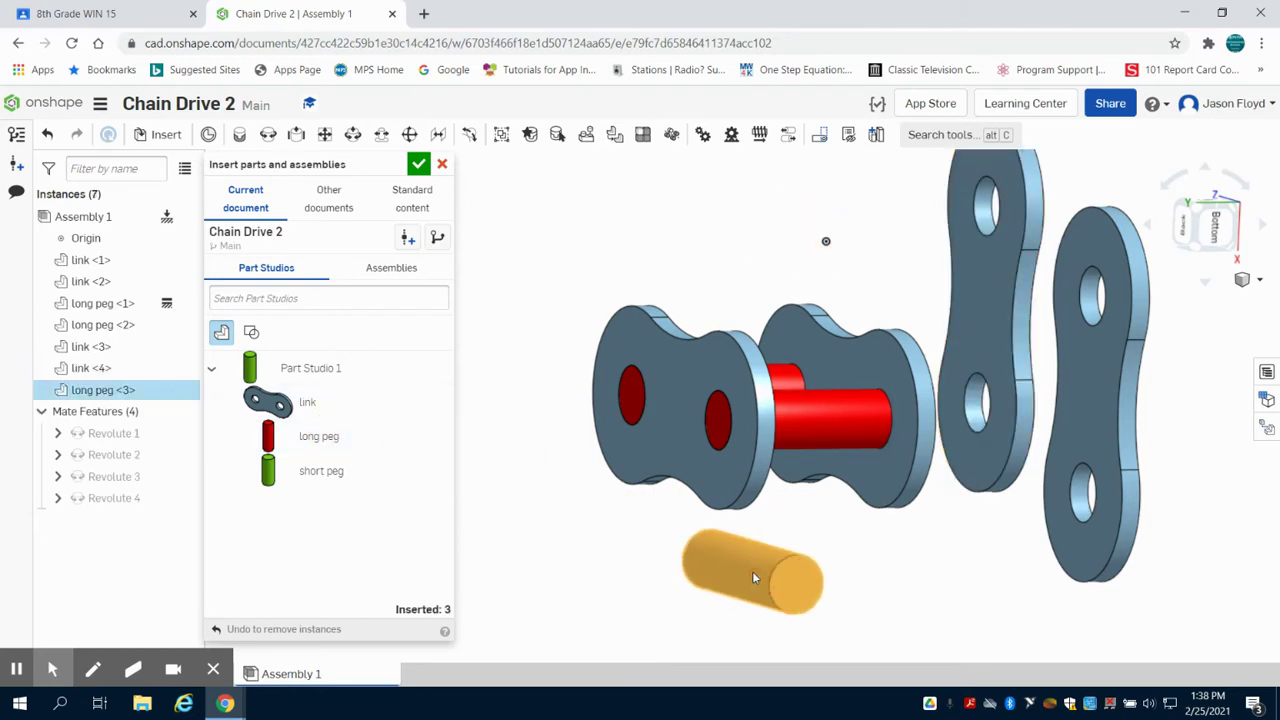
pyautogui.click(754, 577)
pyautogui.scroll(-3, 549, 514)
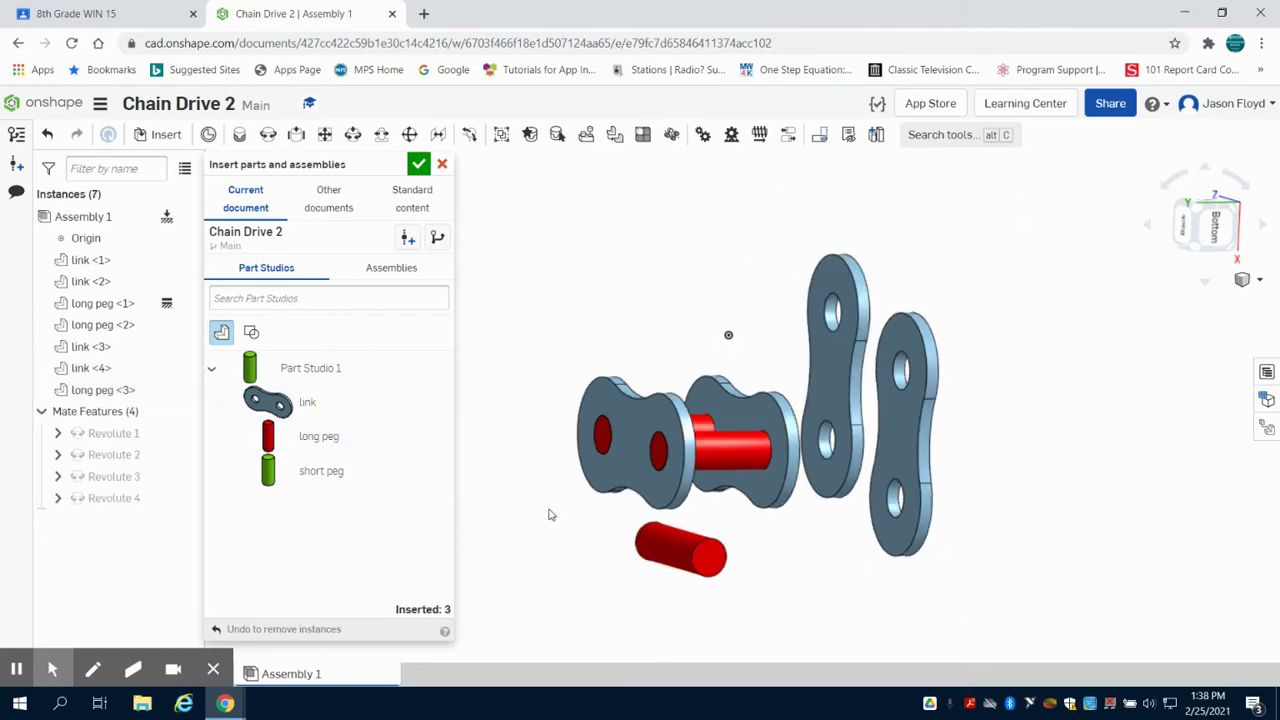
# Revolute-mate link <4>'s hole onto link <1> as Revolute 5
pyautogui.click(418, 165)
pyautogui.moveTo(557, 314); pyautogui.dragTo(530, 335, button='right')
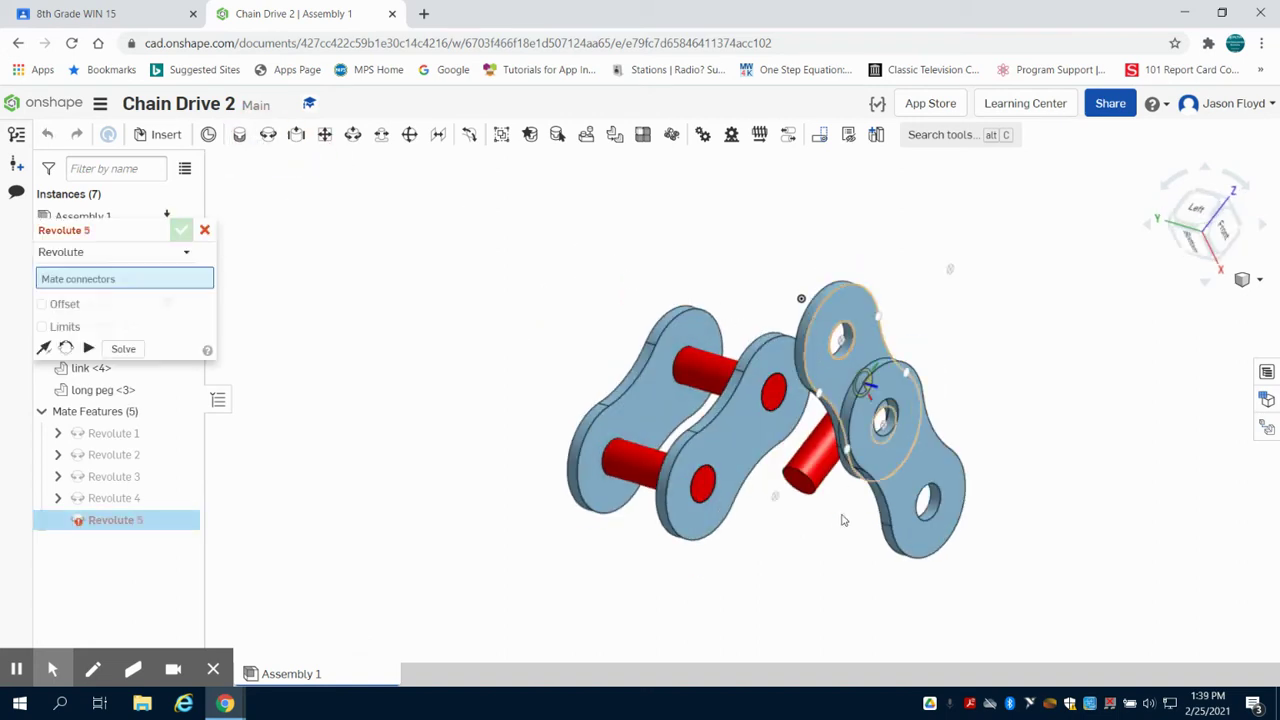
pyautogui.click(849, 580)
pyautogui.moveTo(881, 597); pyautogui.dragTo(881, 533, button='right')
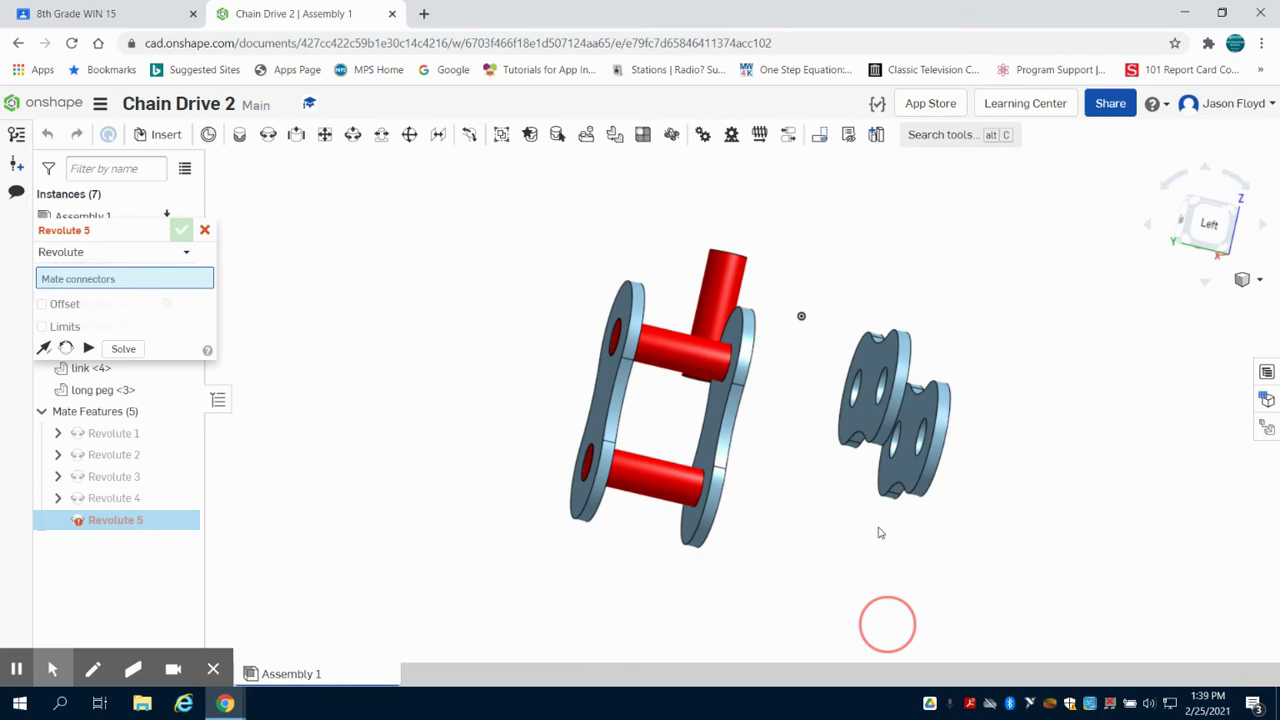
pyautogui.scroll(5, 848, 376)
pyautogui.scroll(2, 848, 376)
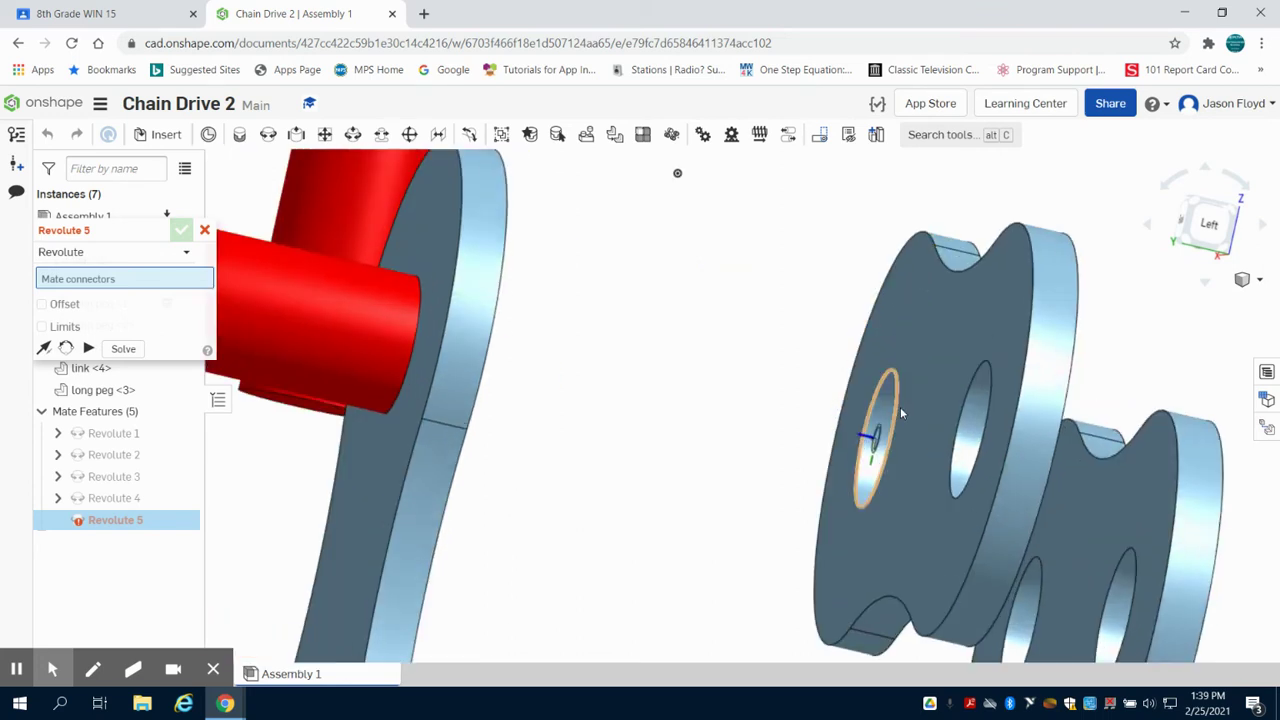
pyautogui.click(893, 418)
pyautogui.scroll(-5, 870, 450)
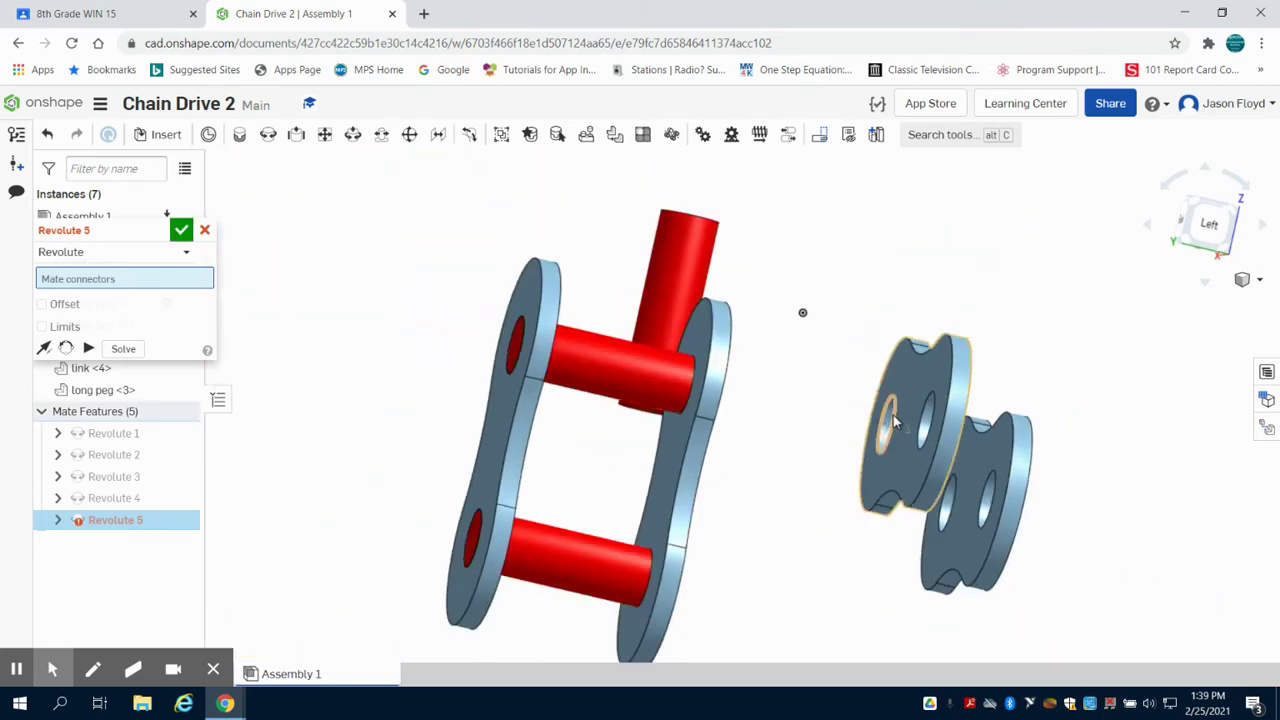
pyautogui.moveTo(795, 577); pyautogui.dragTo(775, 527, button='right')
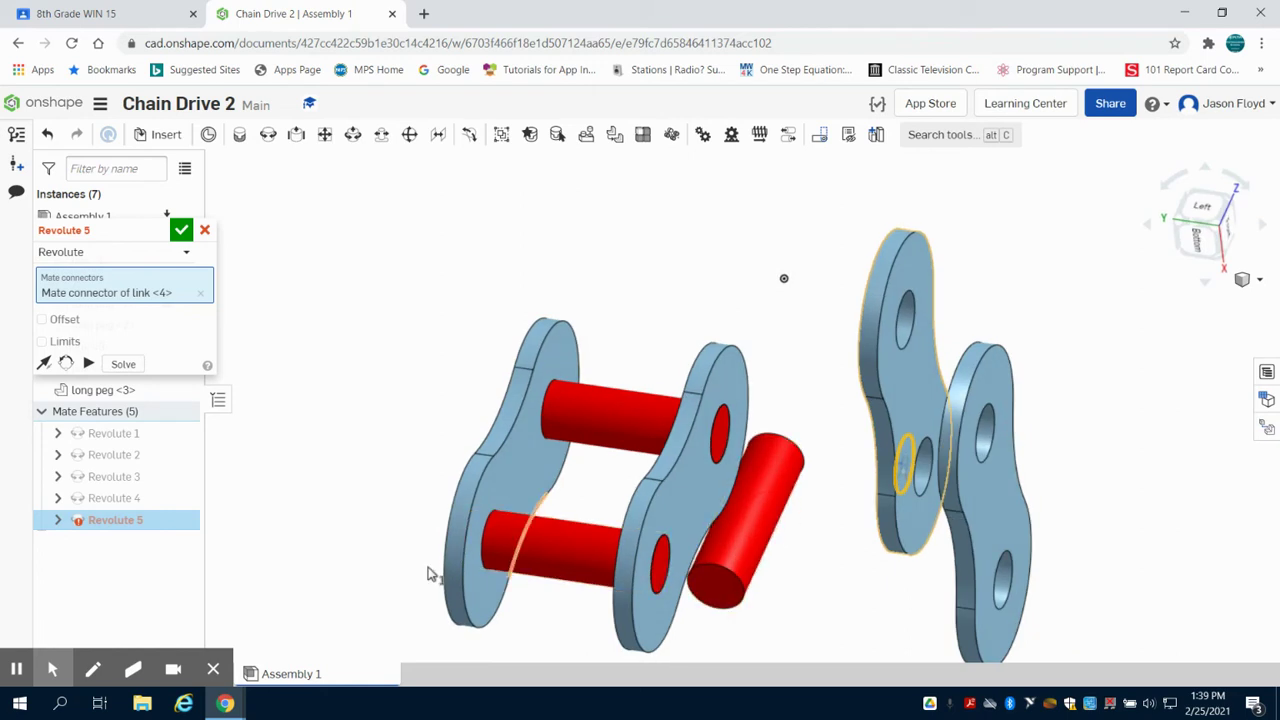
pyautogui.click(485, 560)
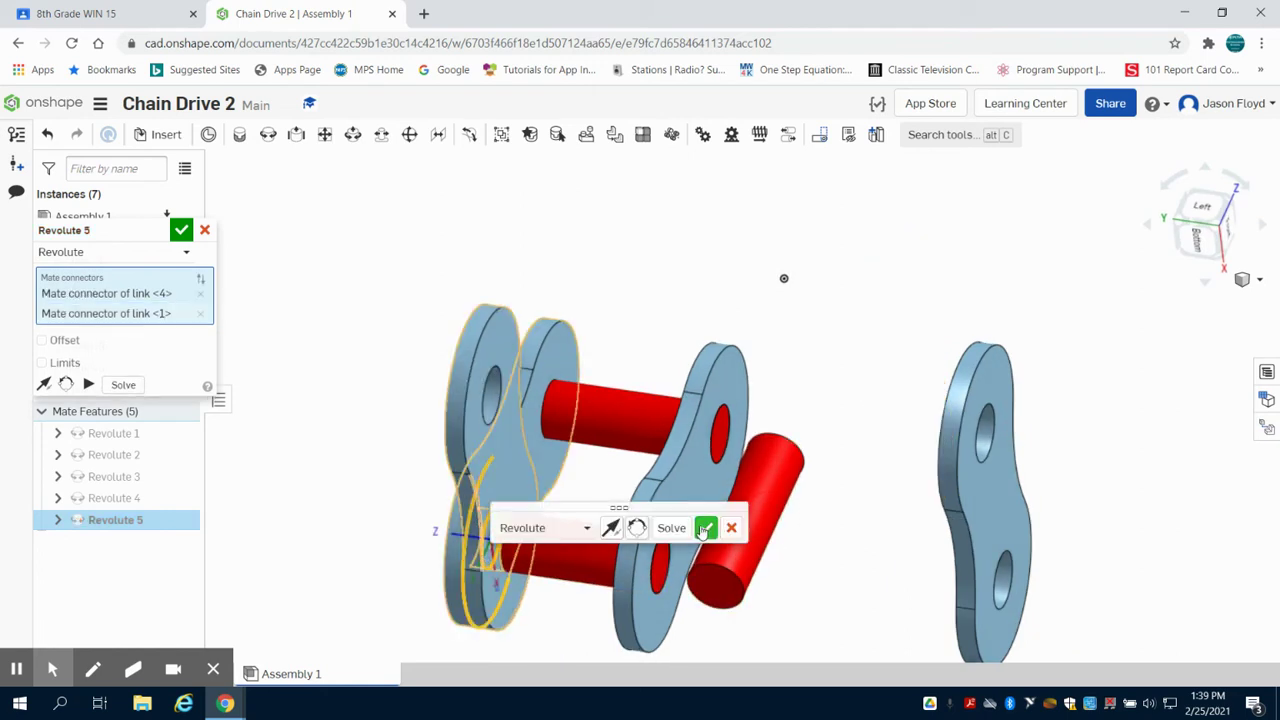
pyautogui.click(704, 529)
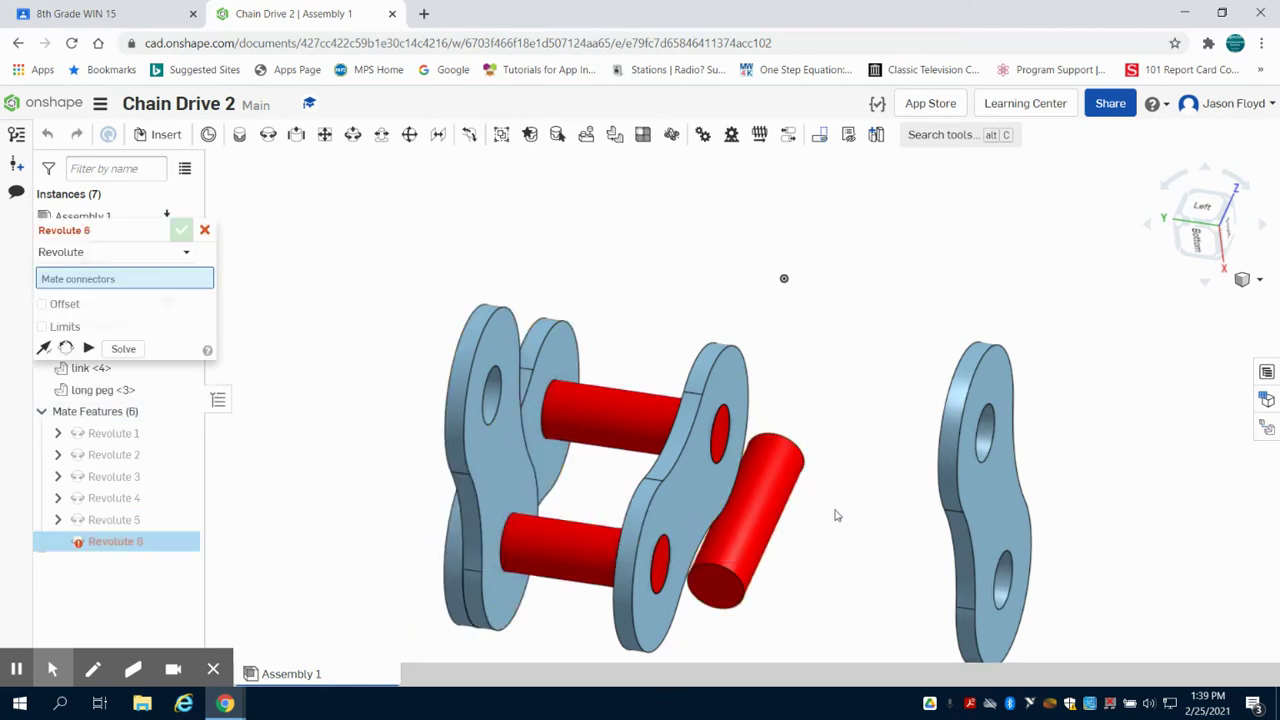
# Attempt mating link <3>'s hole to the red peg, then cancel the incorrect mate
pyautogui.moveTo(836, 515); pyautogui.dragTo(893, 533, button='right')
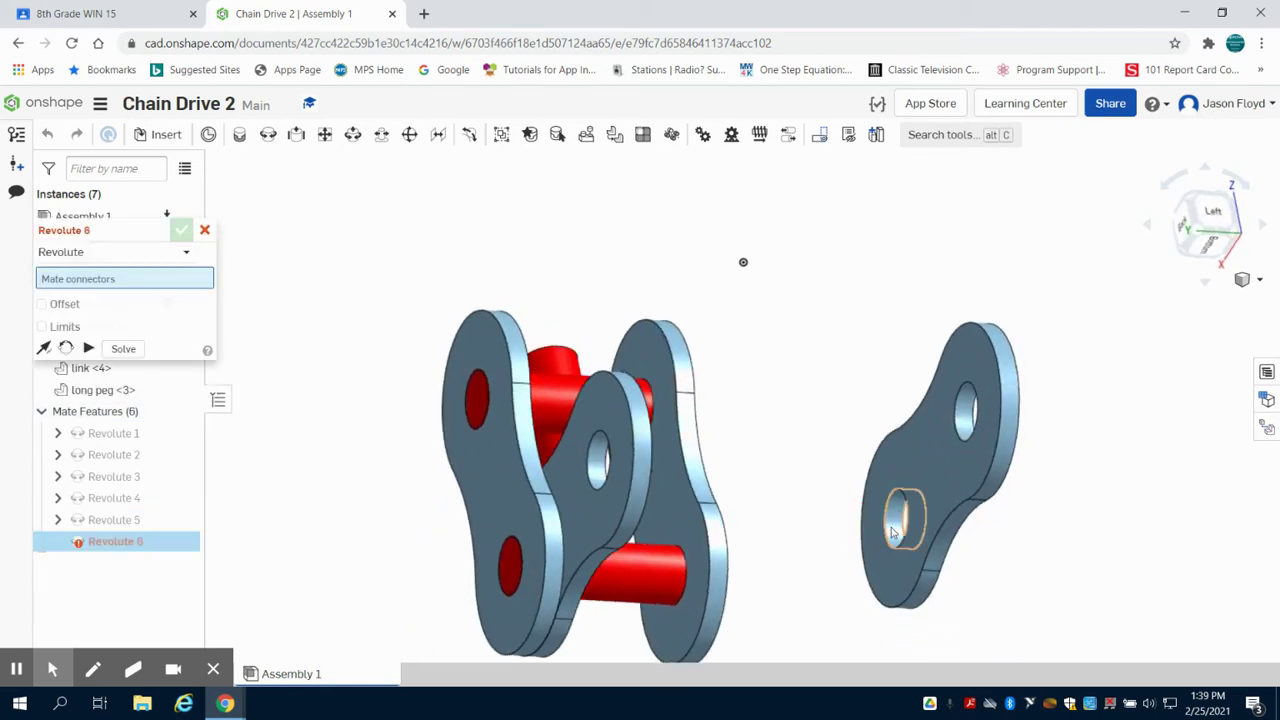
pyautogui.scroll(5, 918, 535)
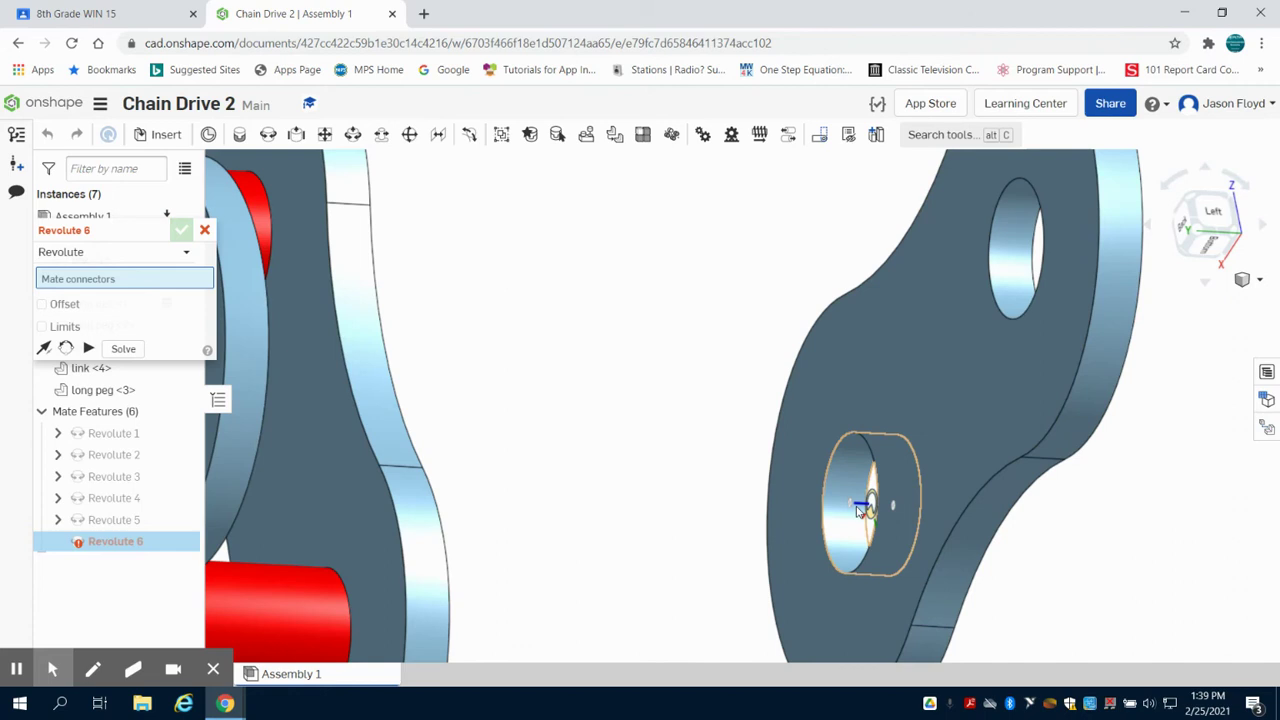
pyautogui.scroll(-6, 735, 510)
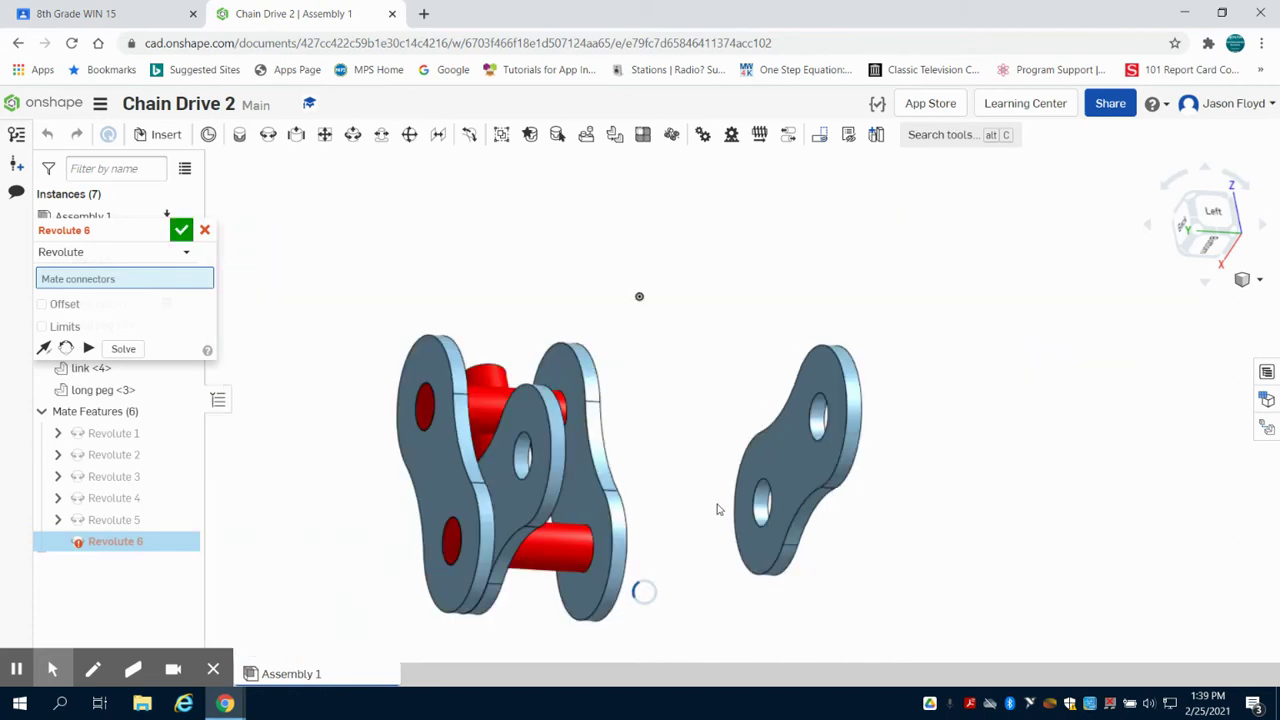
pyautogui.click(720, 512)
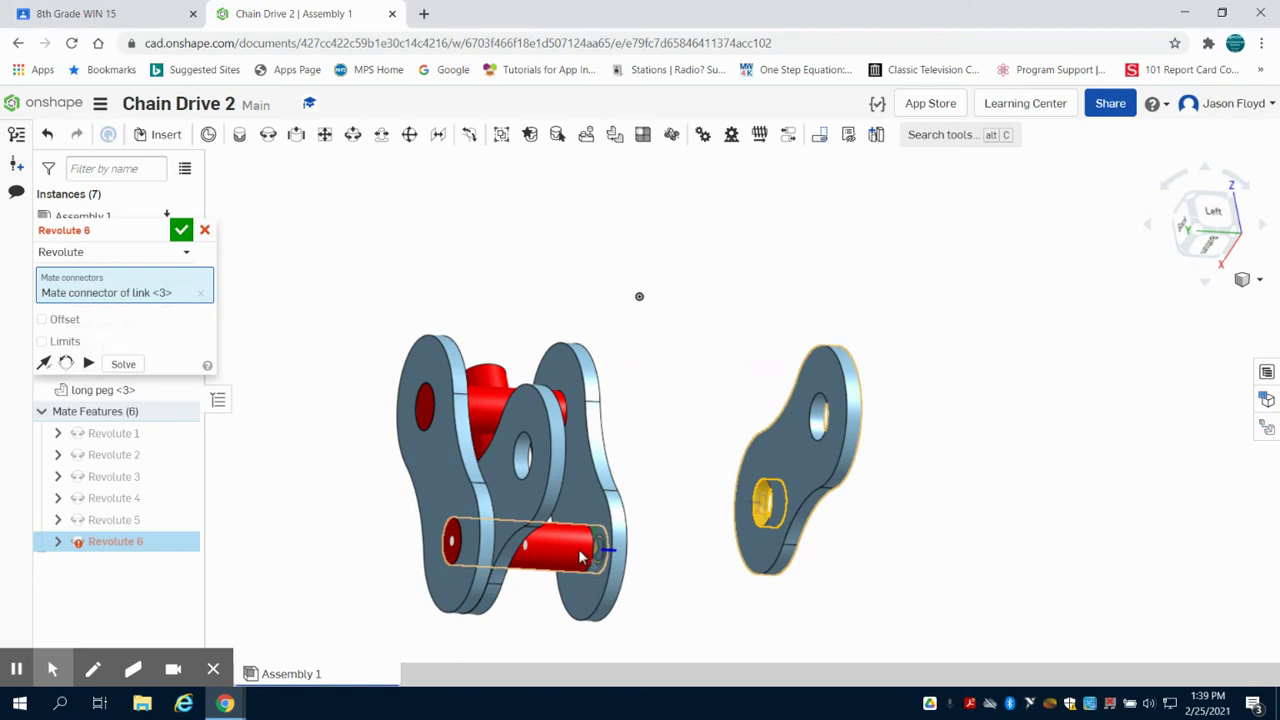
pyautogui.moveTo(674, 621); pyautogui.dragTo(592, 553, button='right')
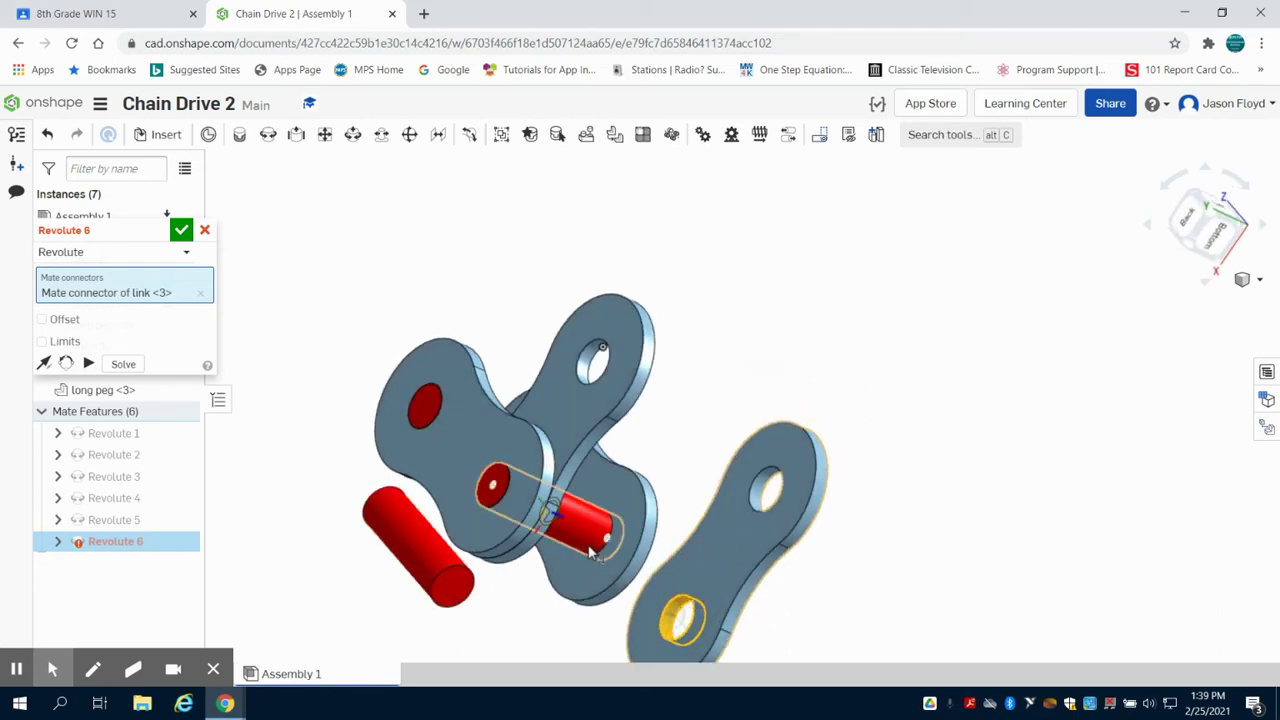
pyautogui.click(590, 537)
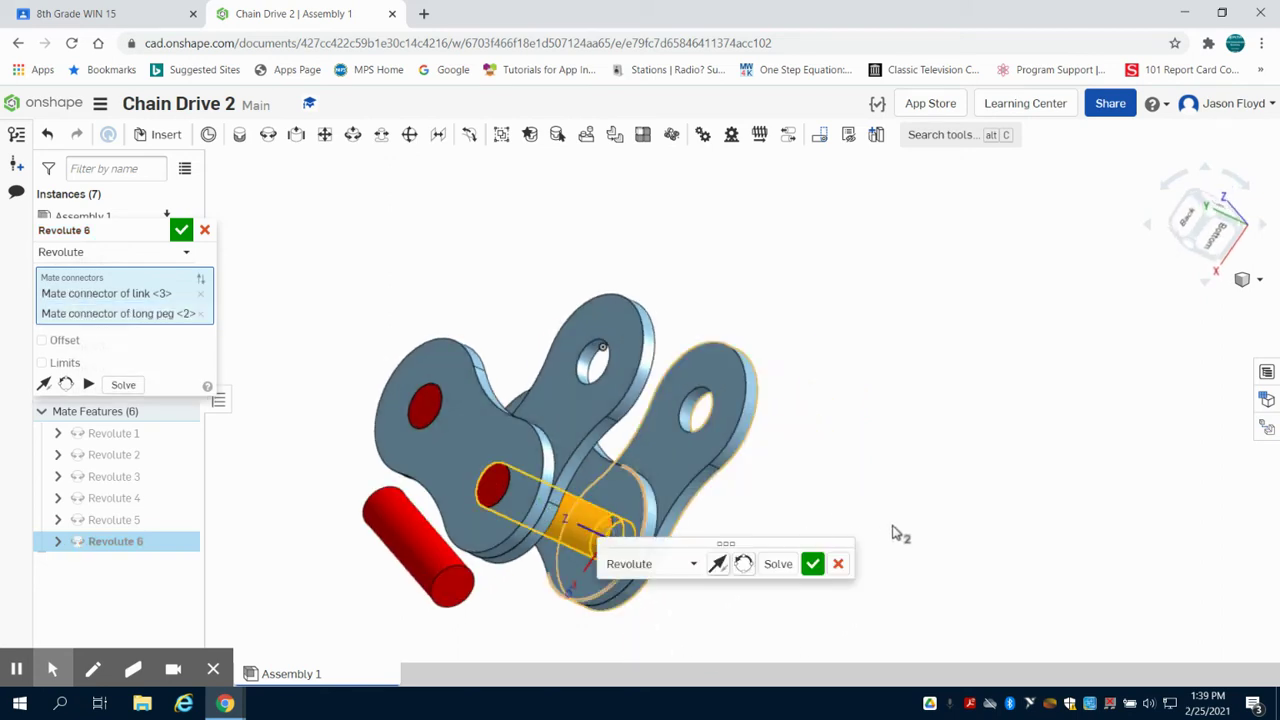
pyautogui.moveTo(891, 534); pyautogui.dragTo(826, 506, button='right')
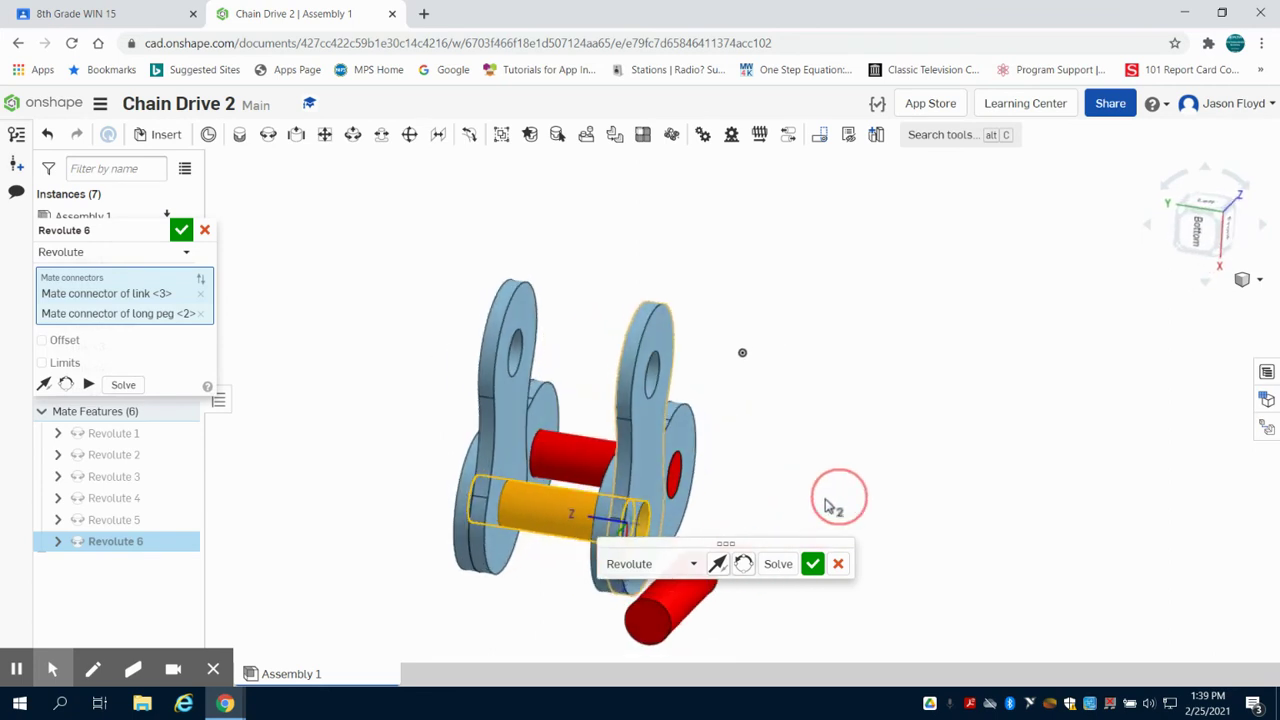
pyautogui.click(719, 565)
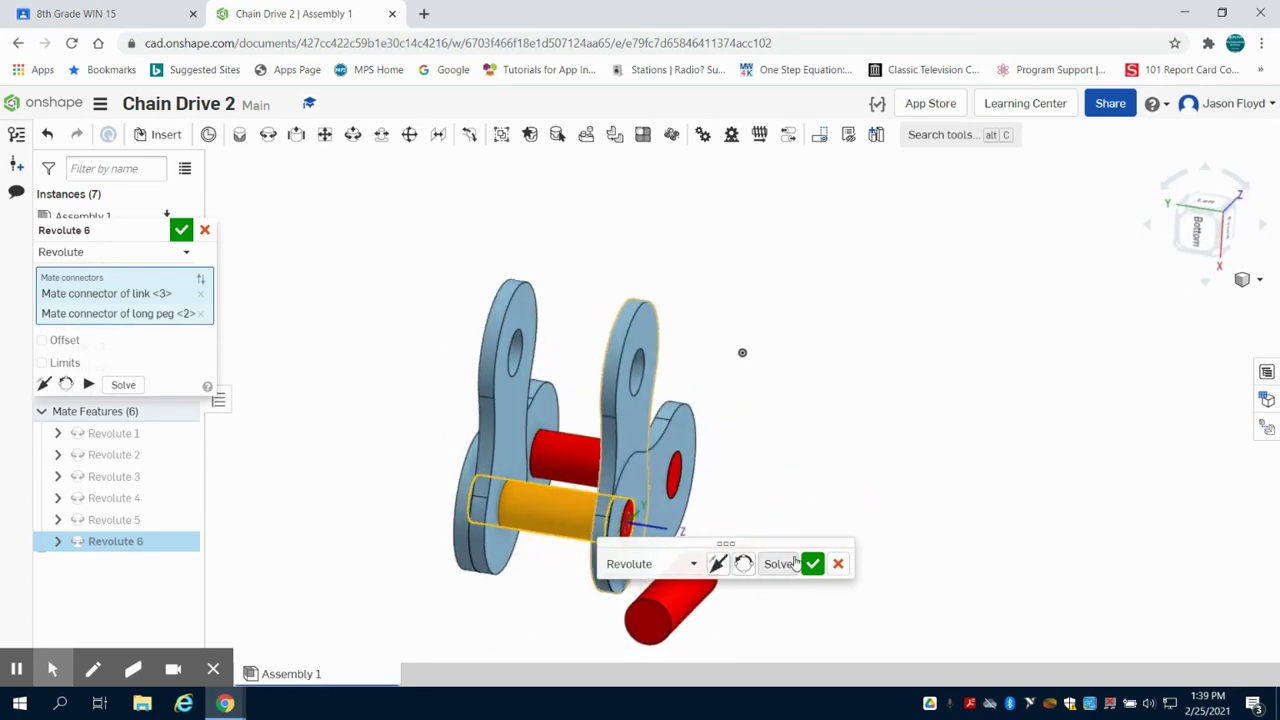
pyautogui.click(838, 563)
pyautogui.moveTo(840, 527); pyautogui.dragTo(832, 575, button='right')
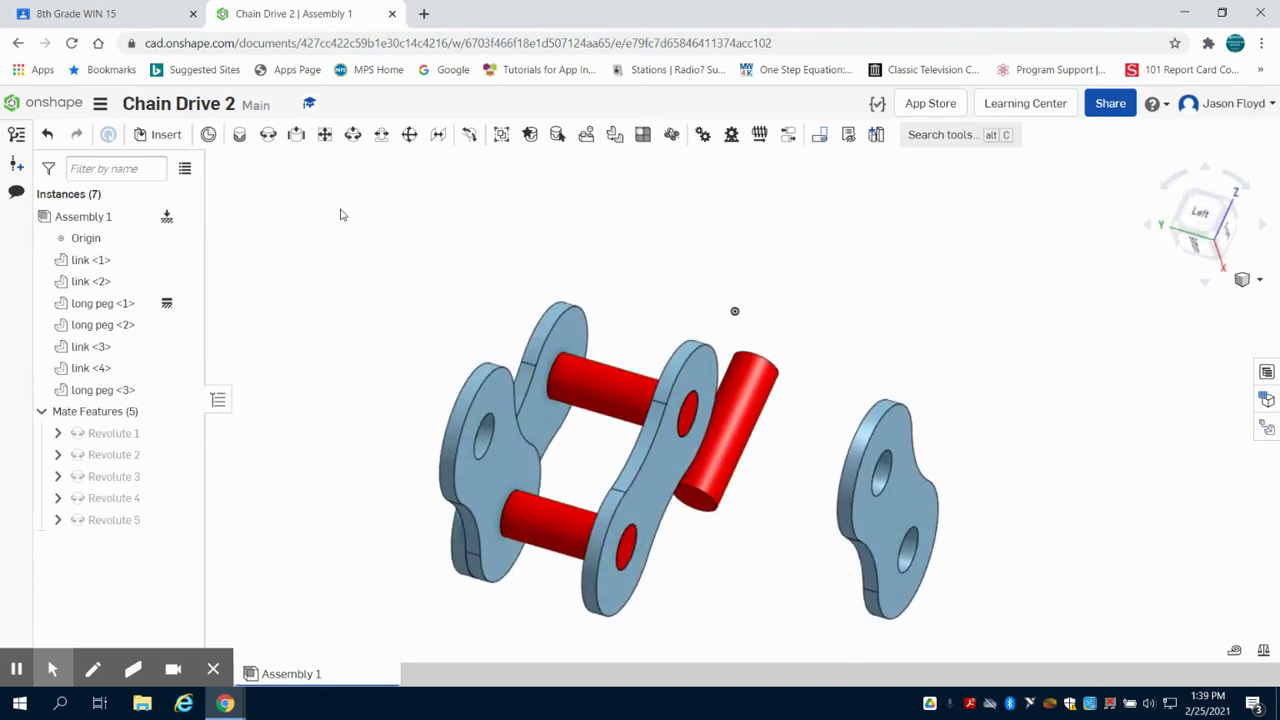
# Revolute-mate link <3>'s hole onto link <2> as Revolute 6
pyautogui.click(268, 134)
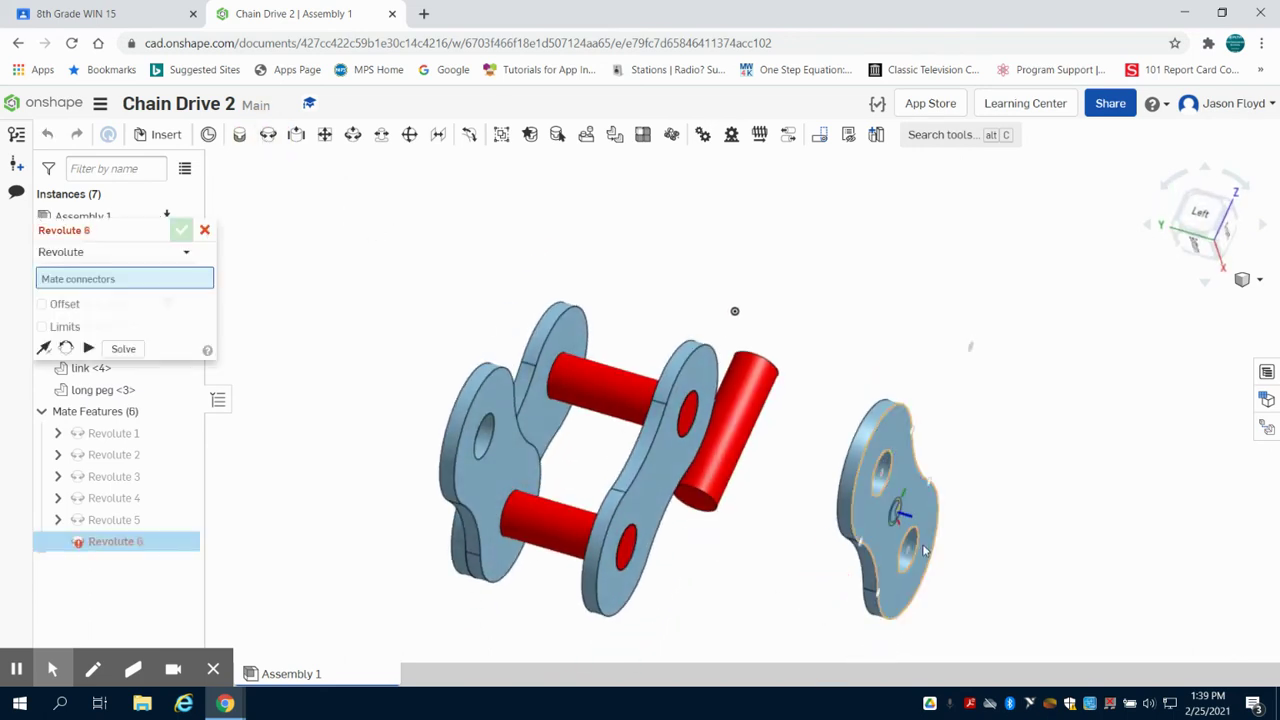
pyautogui.scroll(5, 923, 567)
pyautogui.scroll(2, 887, 540)
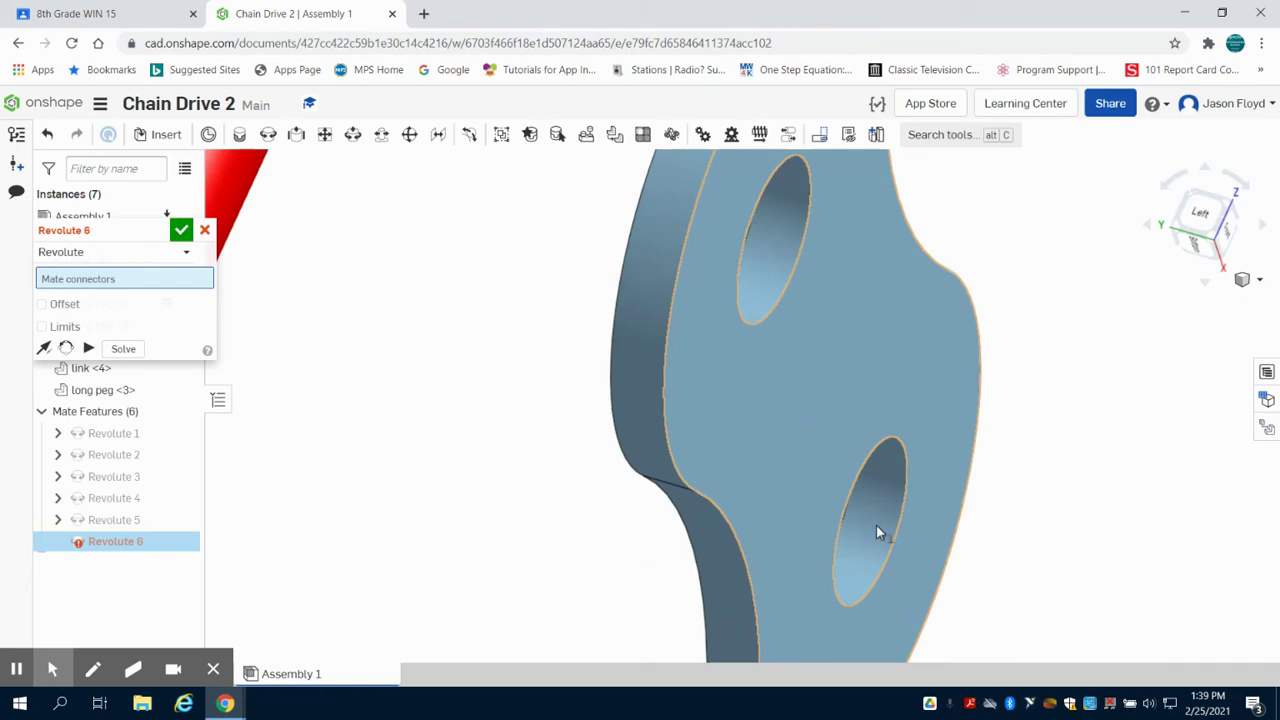
pyautogui.click(876, 525)
pyautogui.scroll(-5, 876, 526)
pyautogui.scroll(3, 600, 603)
pyautogui.moveTo(600, 603); pyautogui.dragTo(689, 553, button='right')
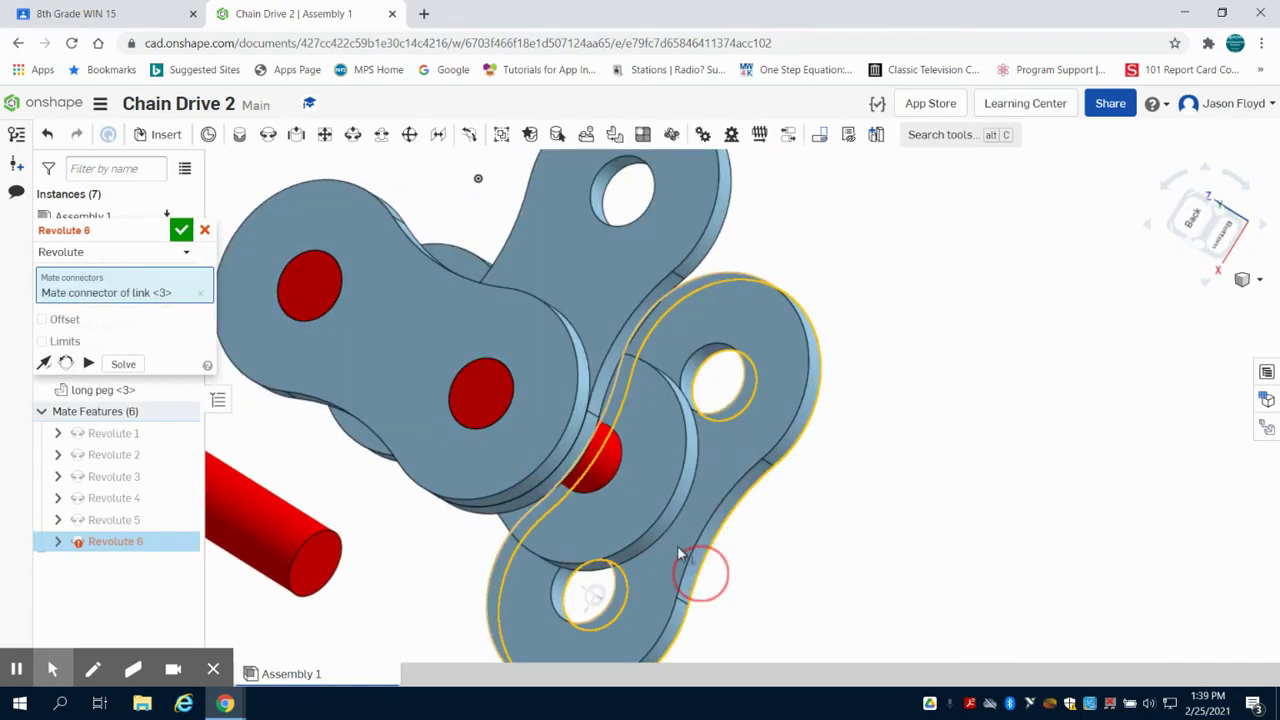
pyautogui.click(612, 478)
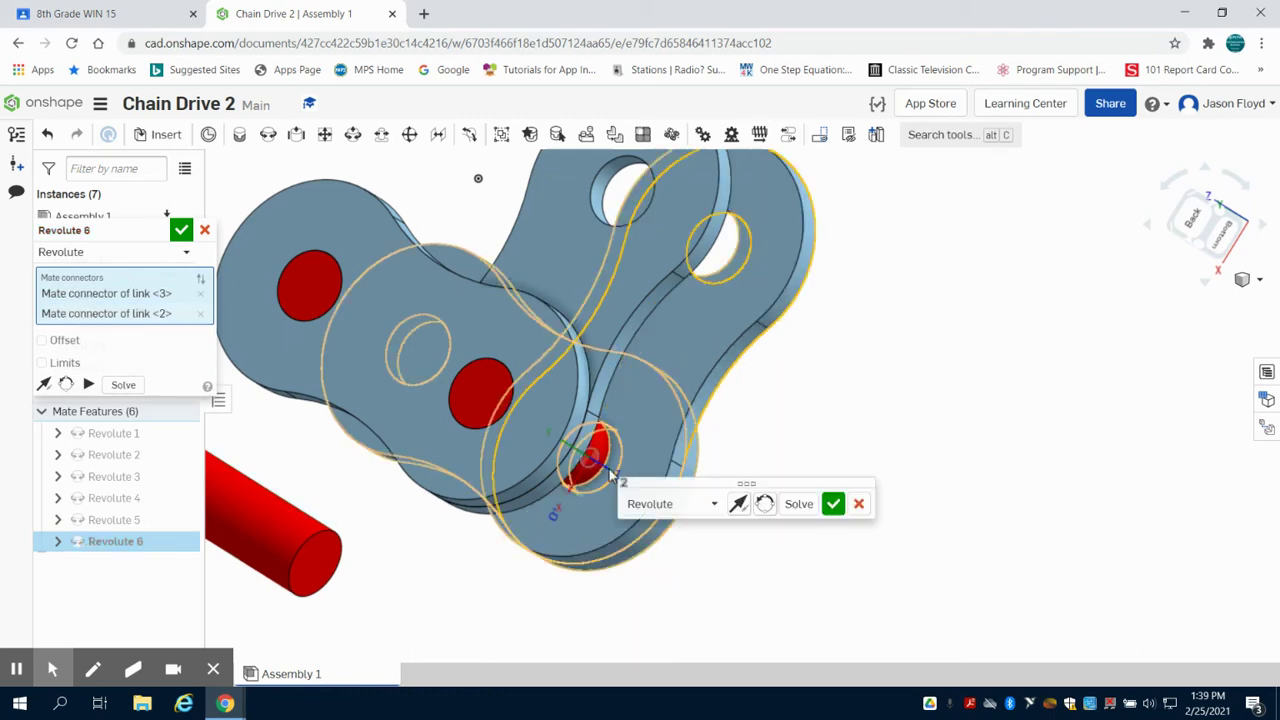
pyautogui.click(832, 505)
# Start a revolute from long peg <3>, then cancel the unfinished Revolute 7 attempt
pyautogui.press('r')
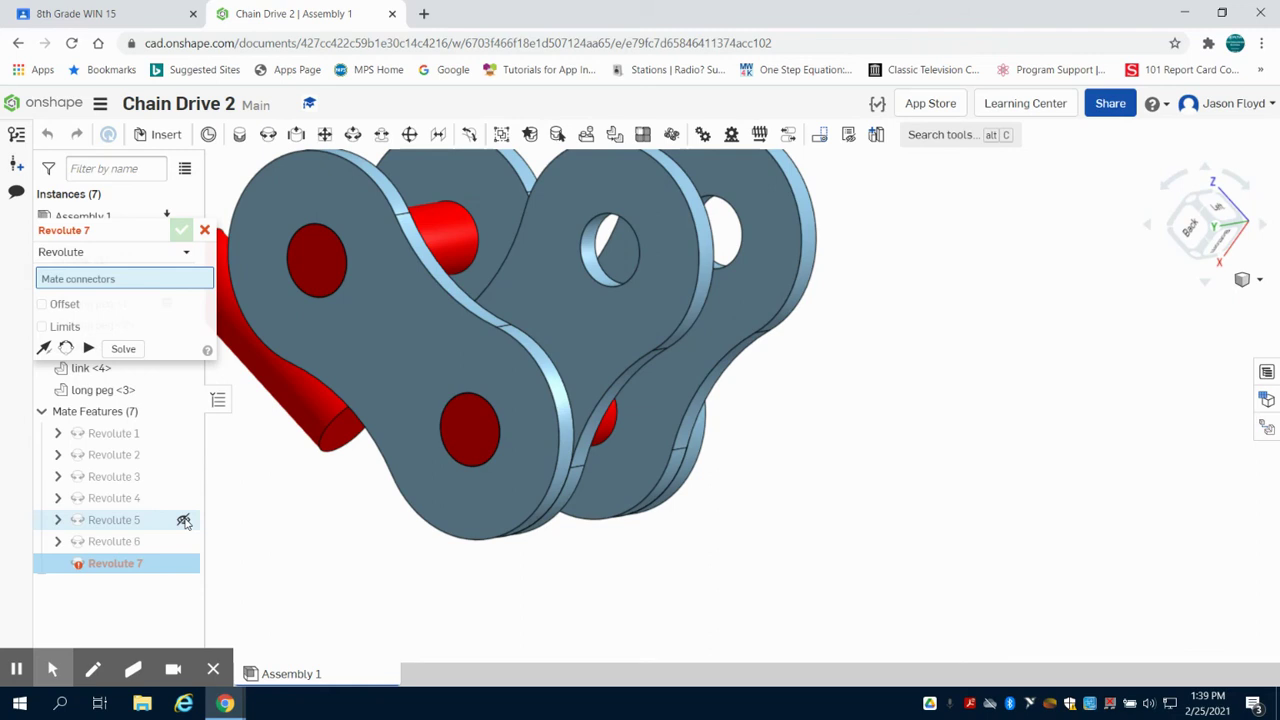
pyautogui.scroll(-3, 247, 423)
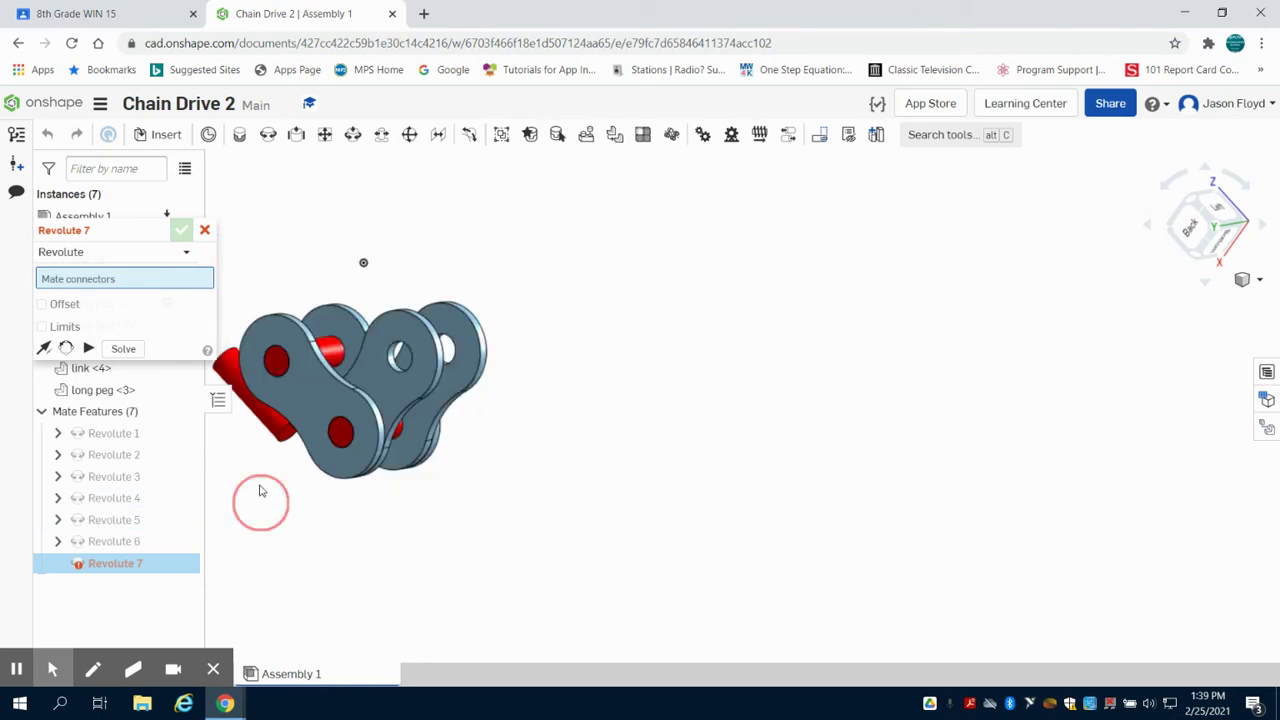
pyautogui.moveTo(259, 491); pyautogui.dragTo(302, 484, button='right')
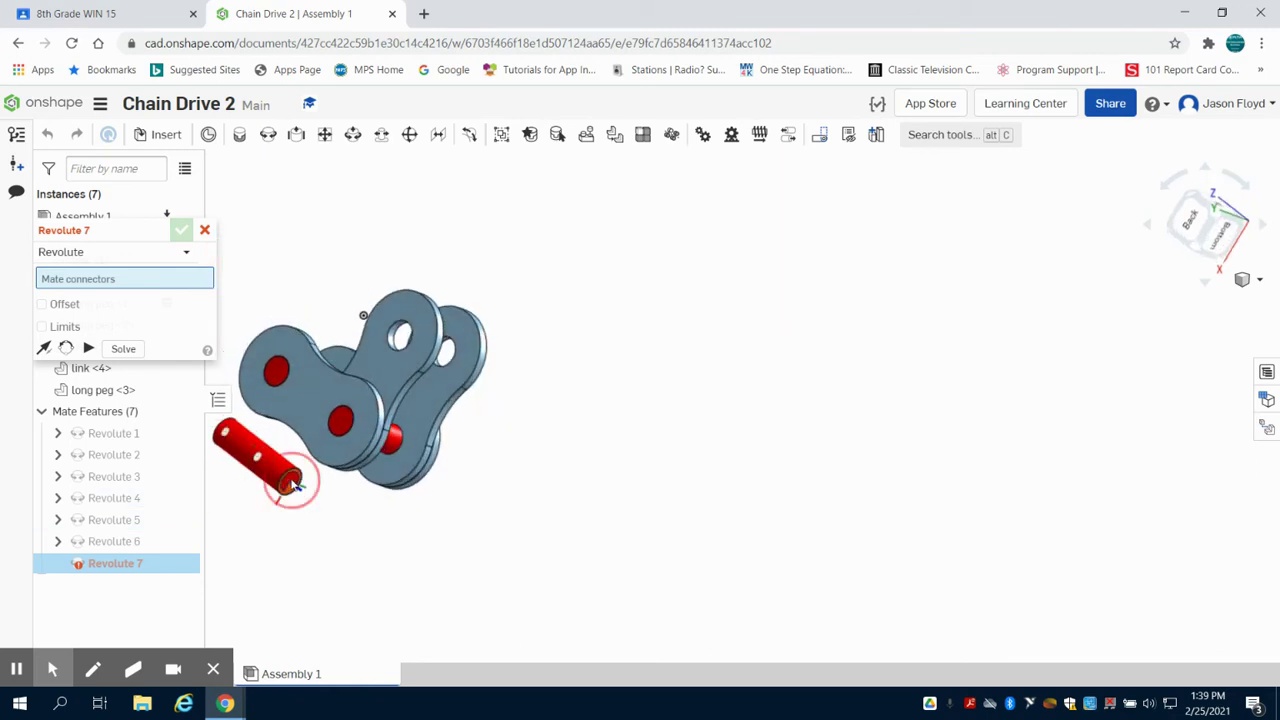
pyautogui.click(291, 484)
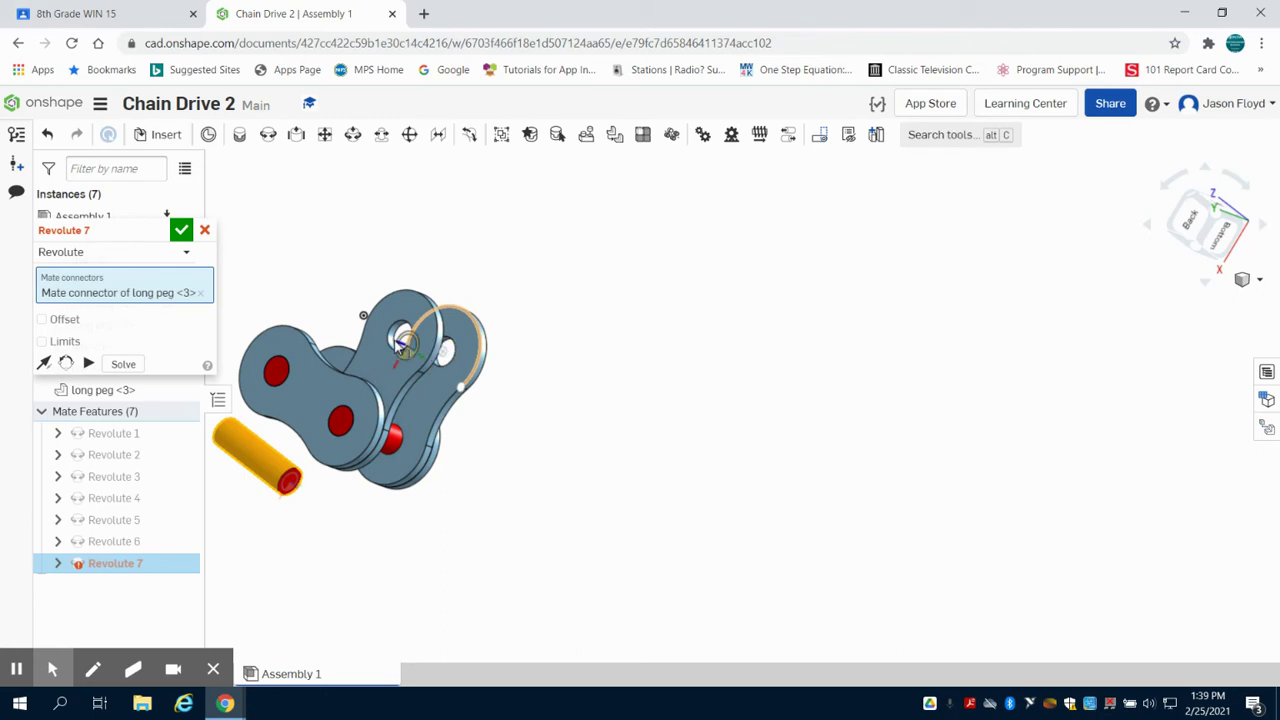
pyautogui.moveTo(557, 337); pyautogui.dragTo(546, 394, button='right')
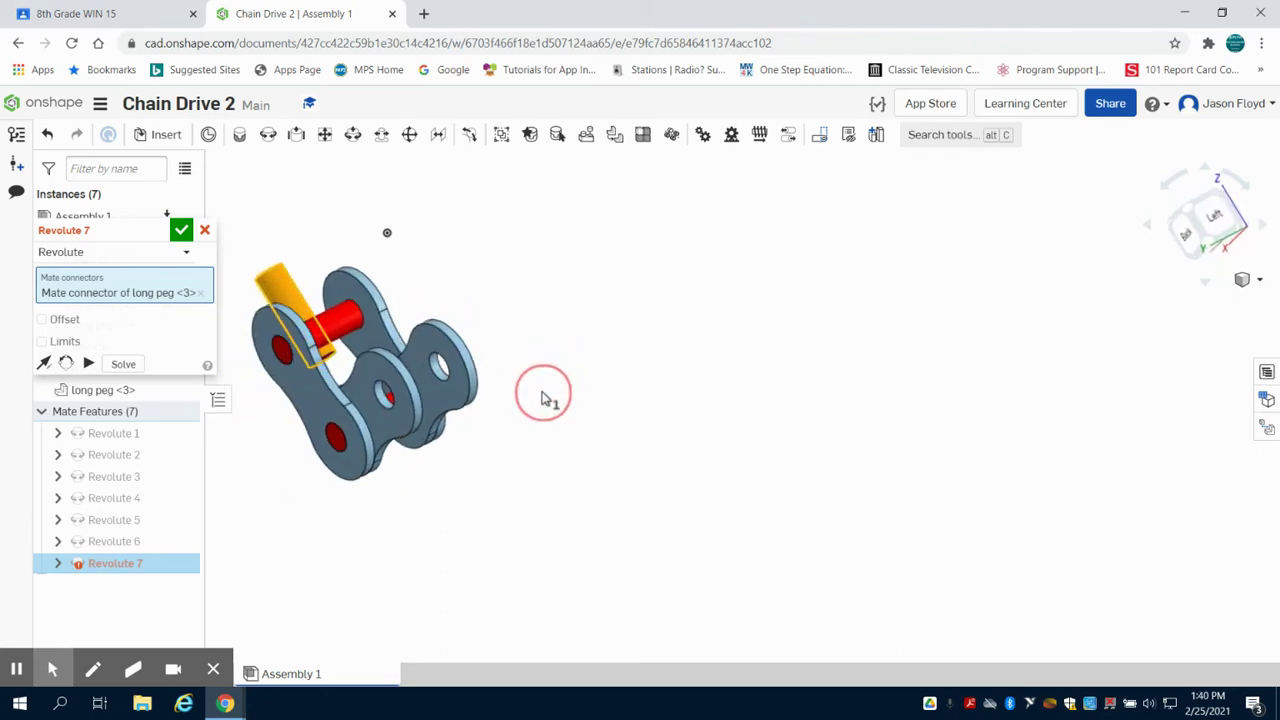
pyautogui.click(204, 231)
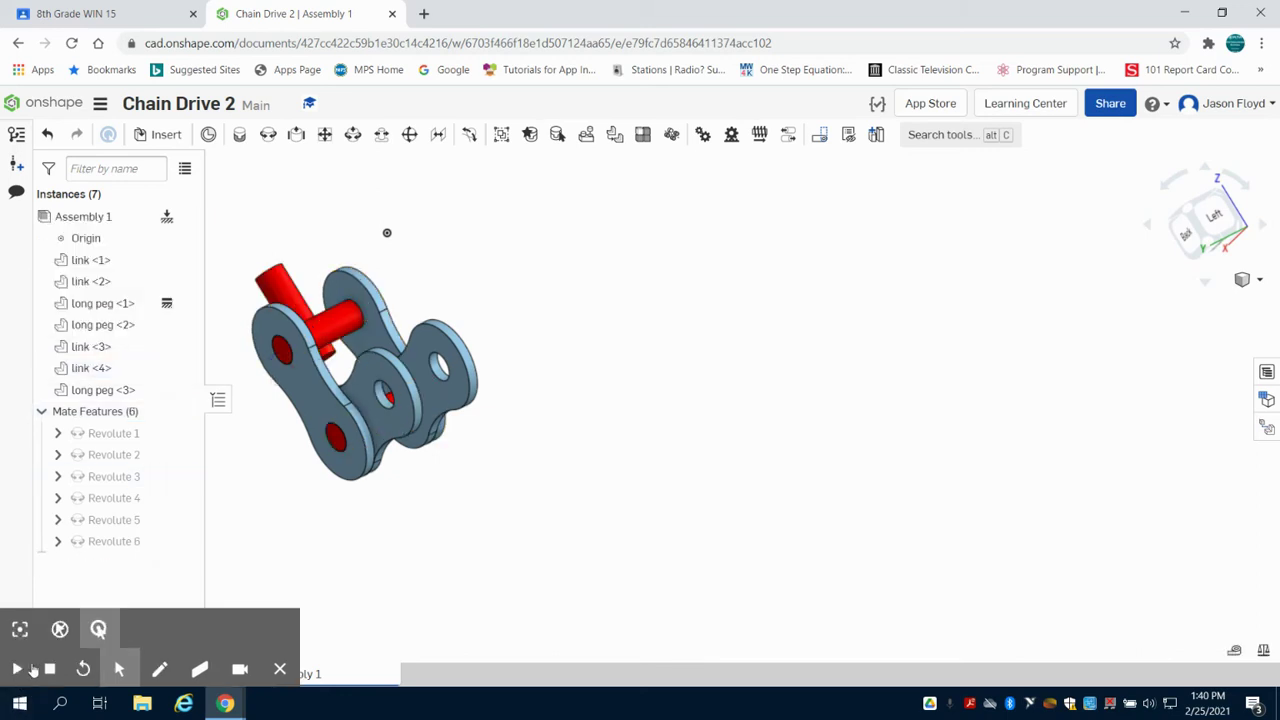
# Mate long peg <3> into link <4>'s hole with a 0.1 in Z offset
pyautogui.moveTo(341, 549); pyautogui.dragTo(314, 224, button='right')
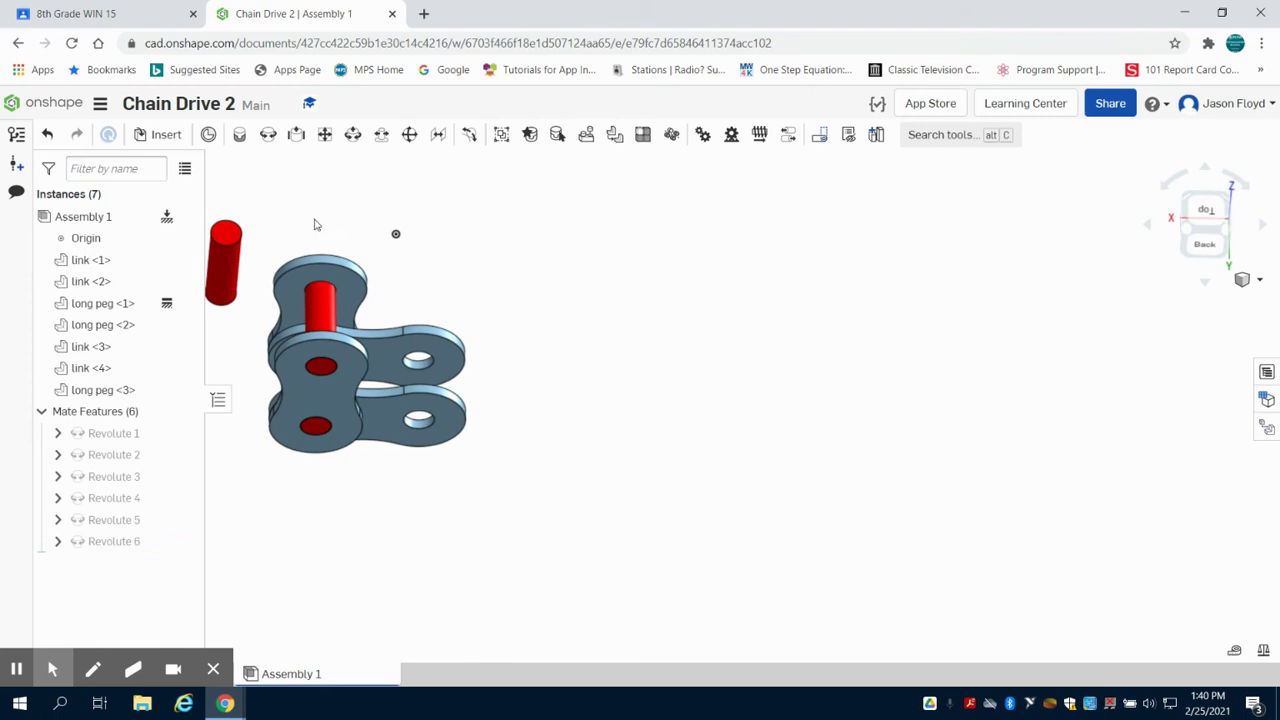
pyautogui.click(266, 136)
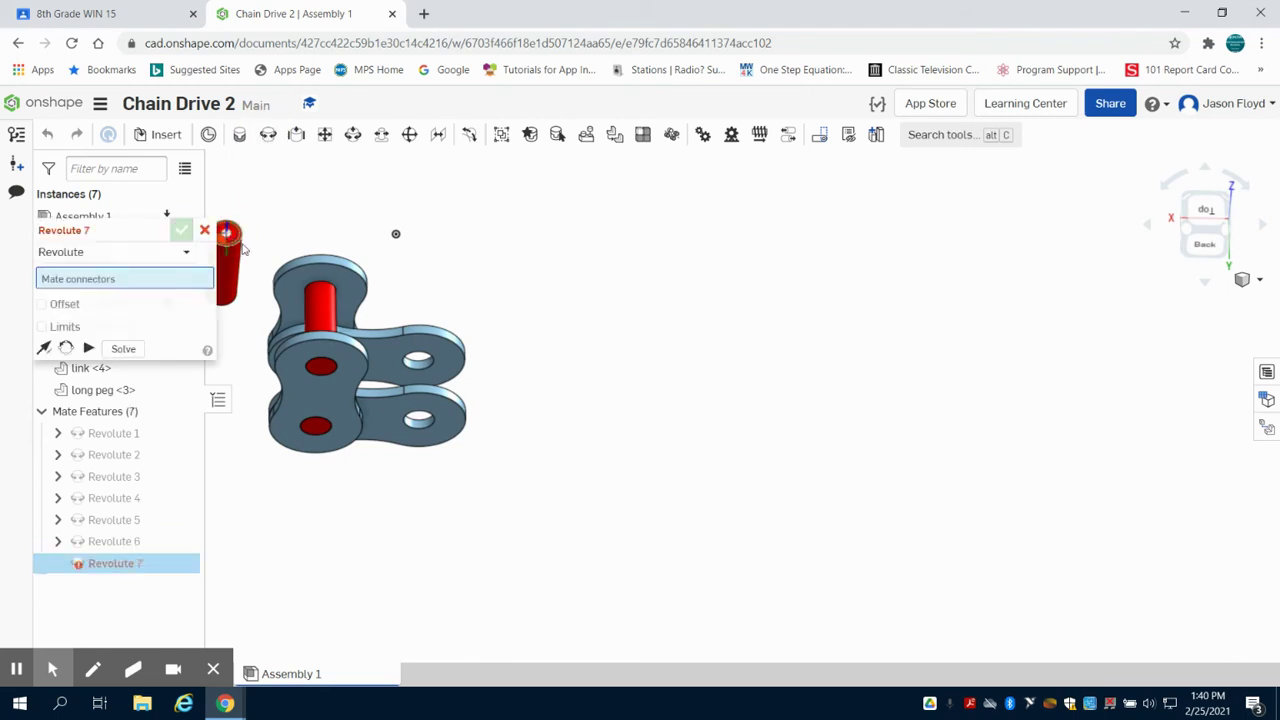
pyautogui.click(229, 233)
pyautogui.moveTo(543, 560); pyautogui.dragTo(494, 534, button='right')
pyautogui.scroll(5, 421, 417)
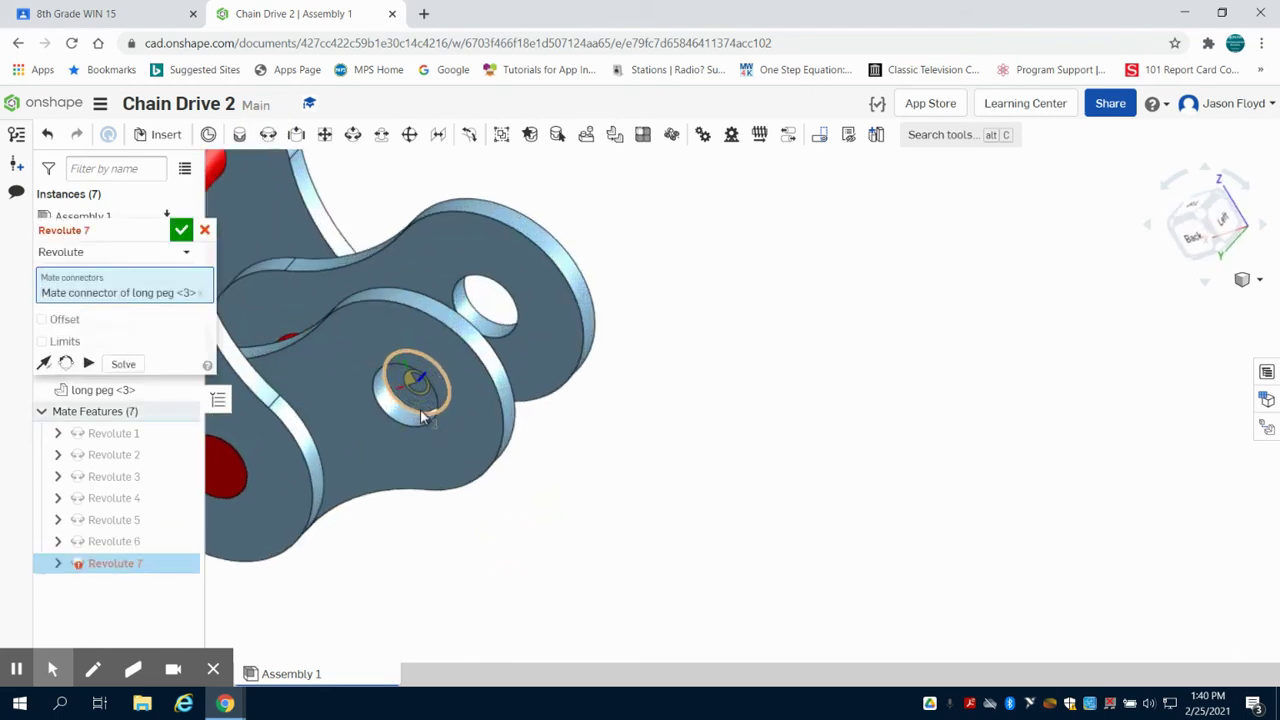
pyautogui.click(387, 445)
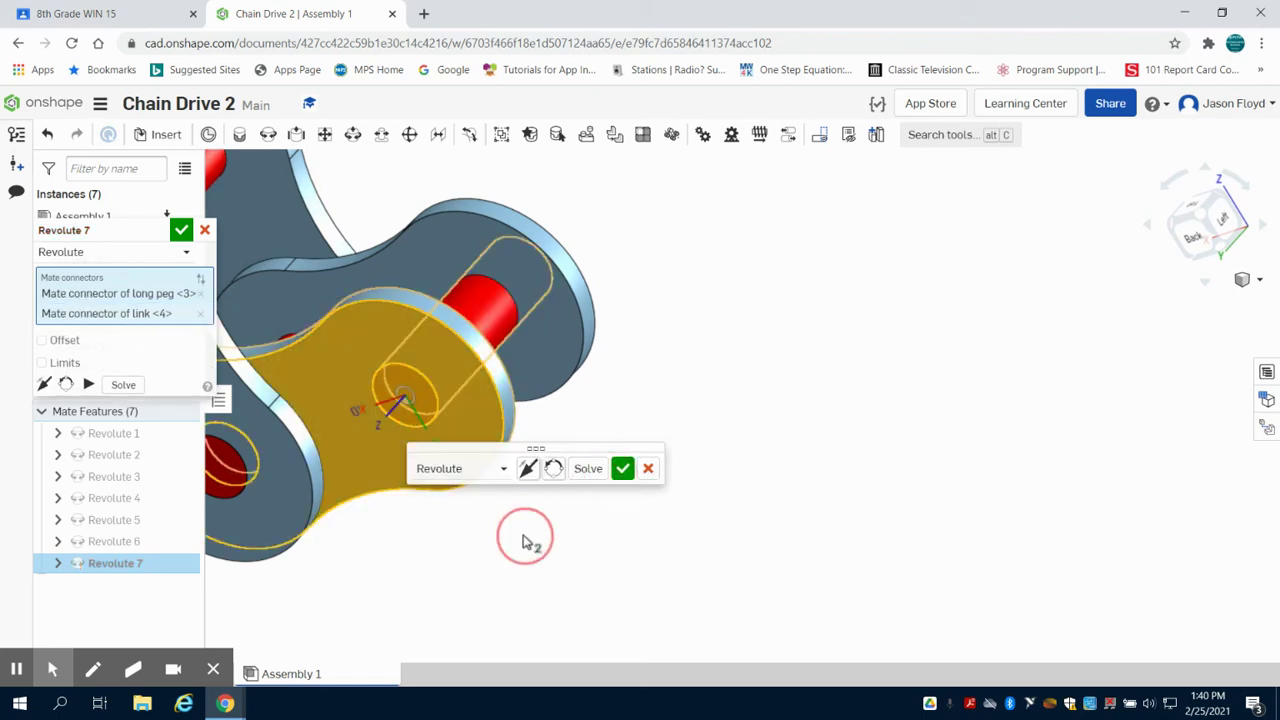
pyautogui.moveTo(800, 441); pyautogui.dragTo(722, 484, button='right')
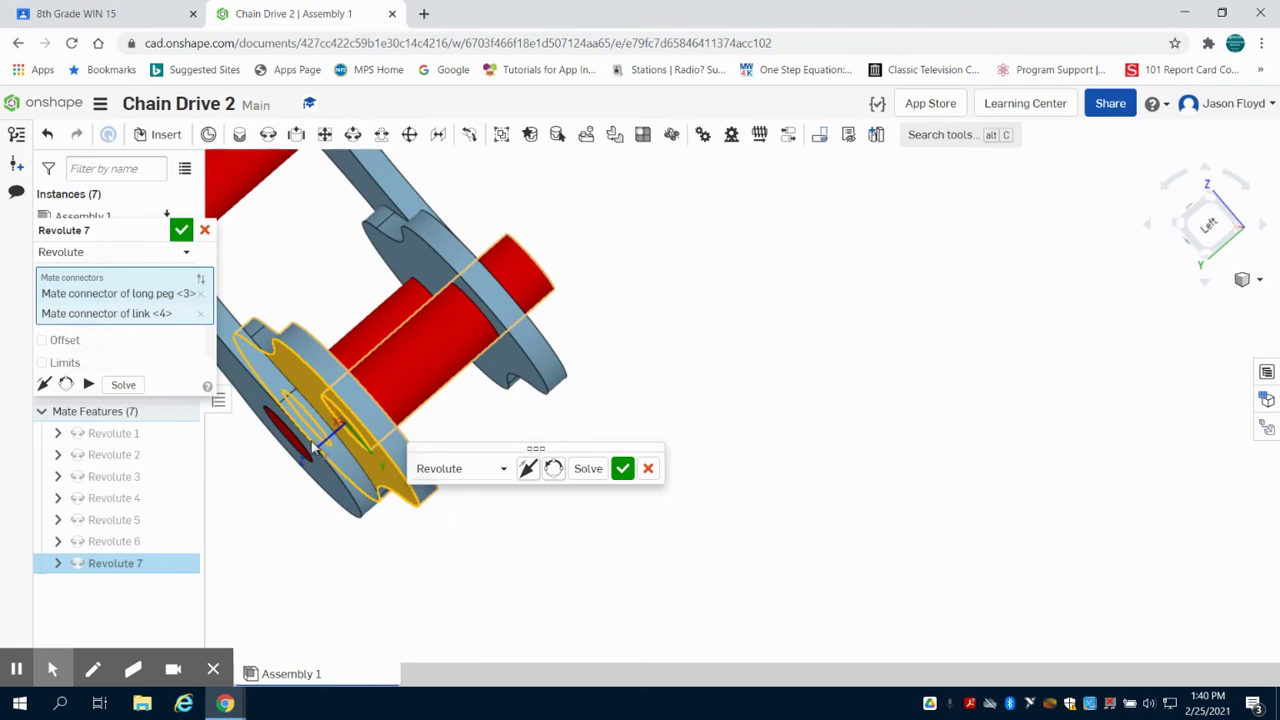
pyautogui.scroll(-3, 313, 448)
pyautogui.click(42, 340)
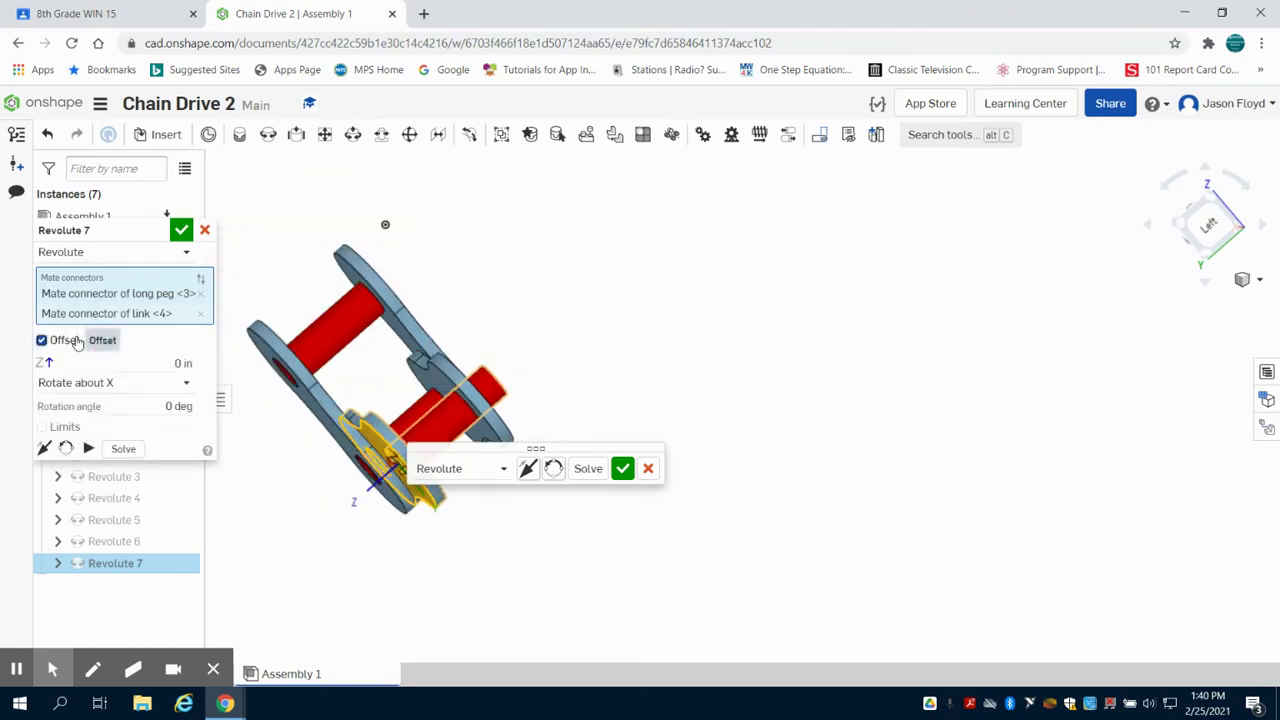
pyautogui.click(180, 366)
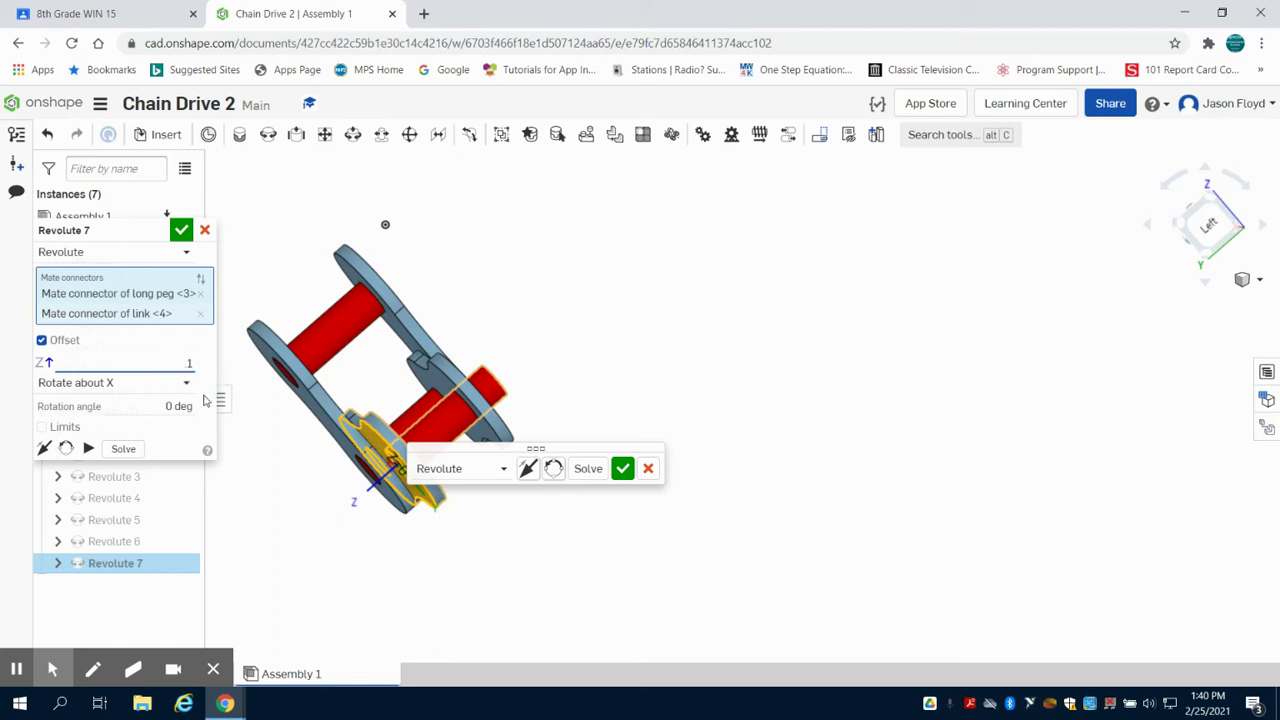
pyautogui.write('.1')
pyautogui.press('Return')
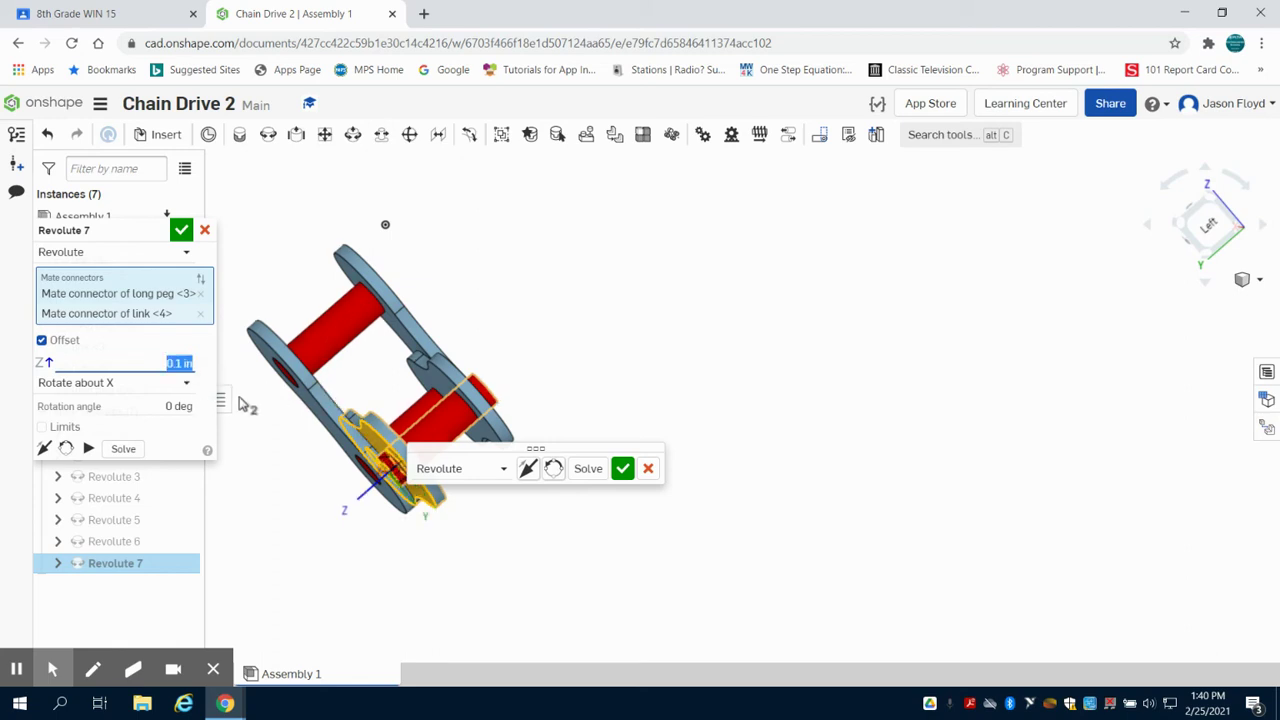
# Confirm Revolute 7, cancel the empty Revolute 8, and swing the loose link to the lower right
pyautogui.click(622, 469)
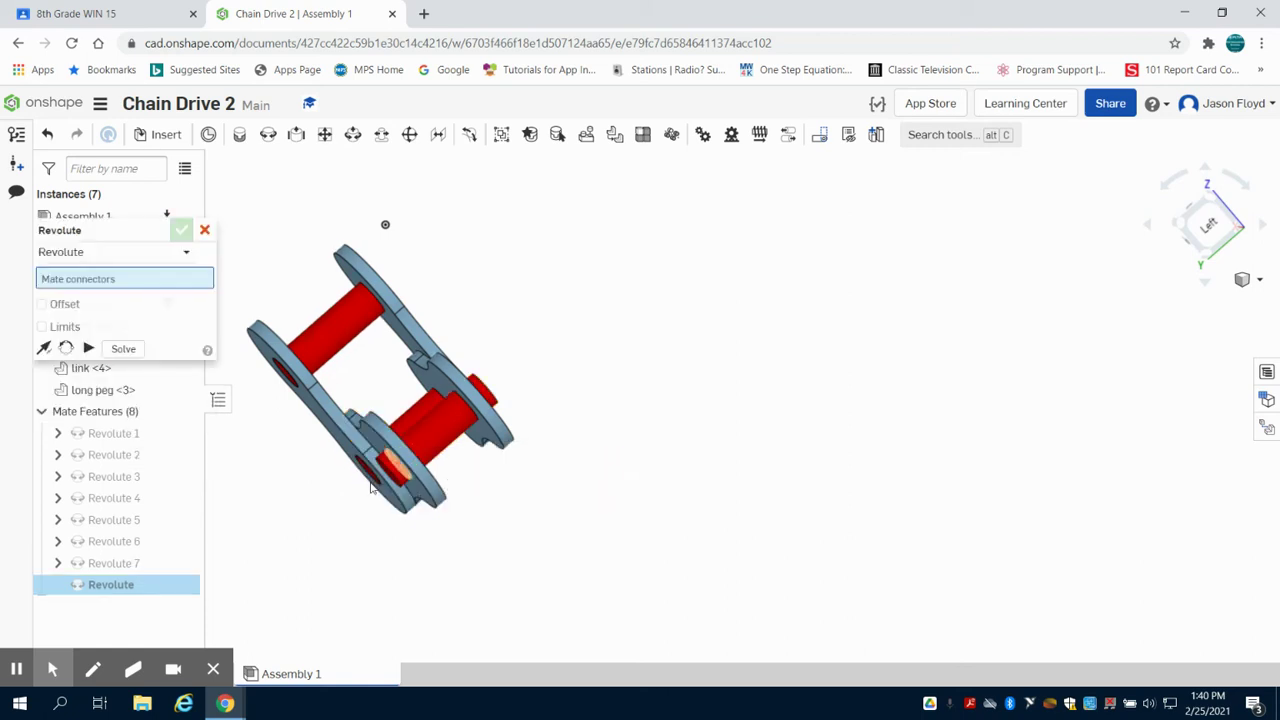
pyautogui.moveTo(577, 520); pyautogui.dragTo(570, 528, button='right')
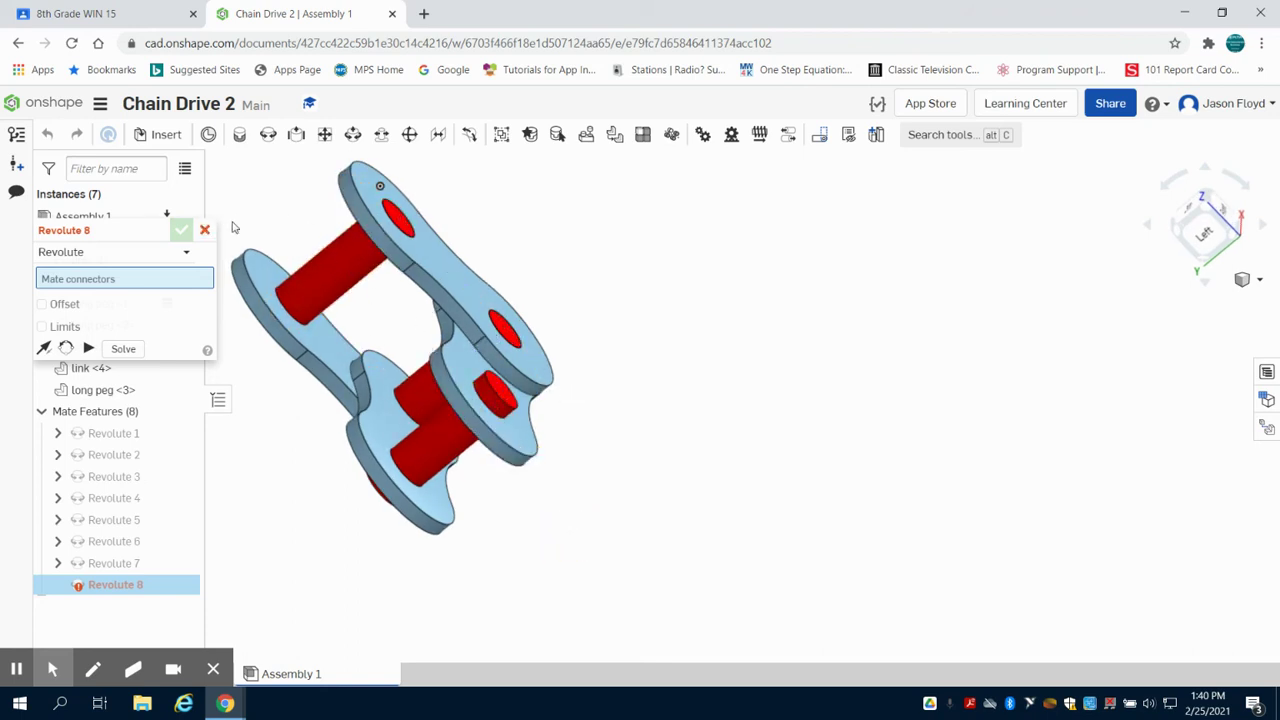
pyautogui.click(204, 231)
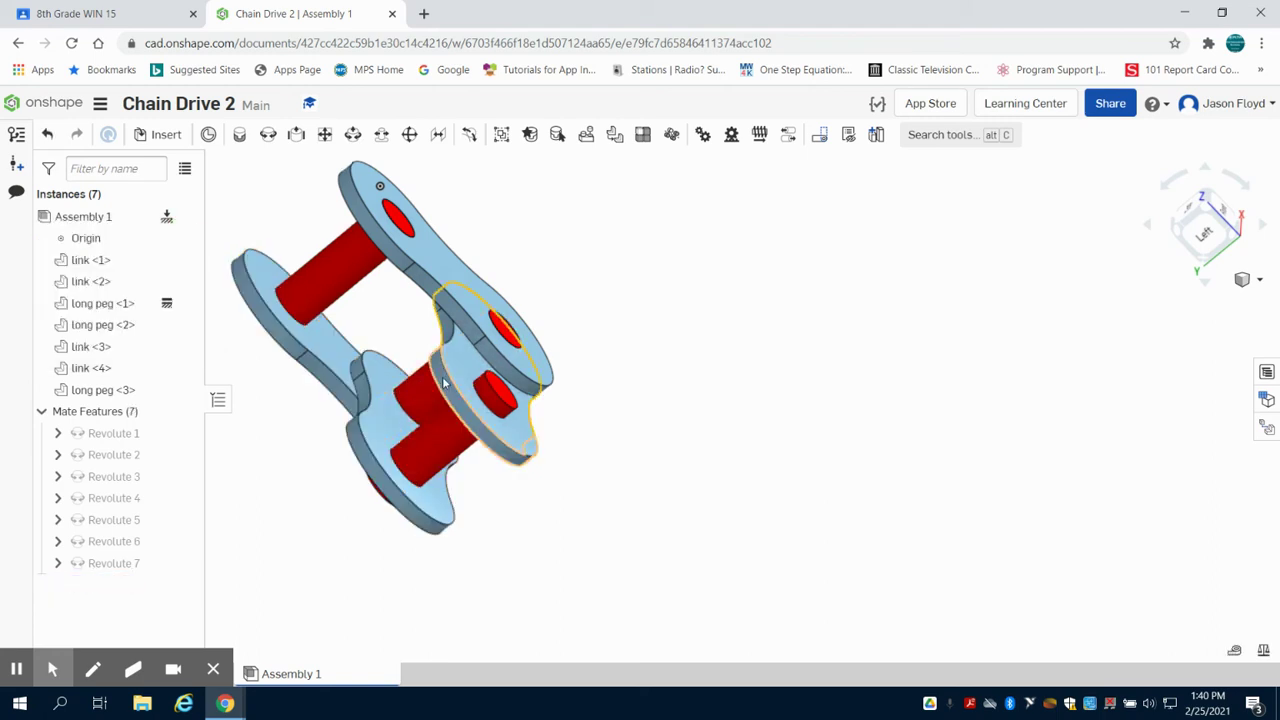
pyautogui.moveTo(468, 437); pyautogui.dragTo(533, 483)
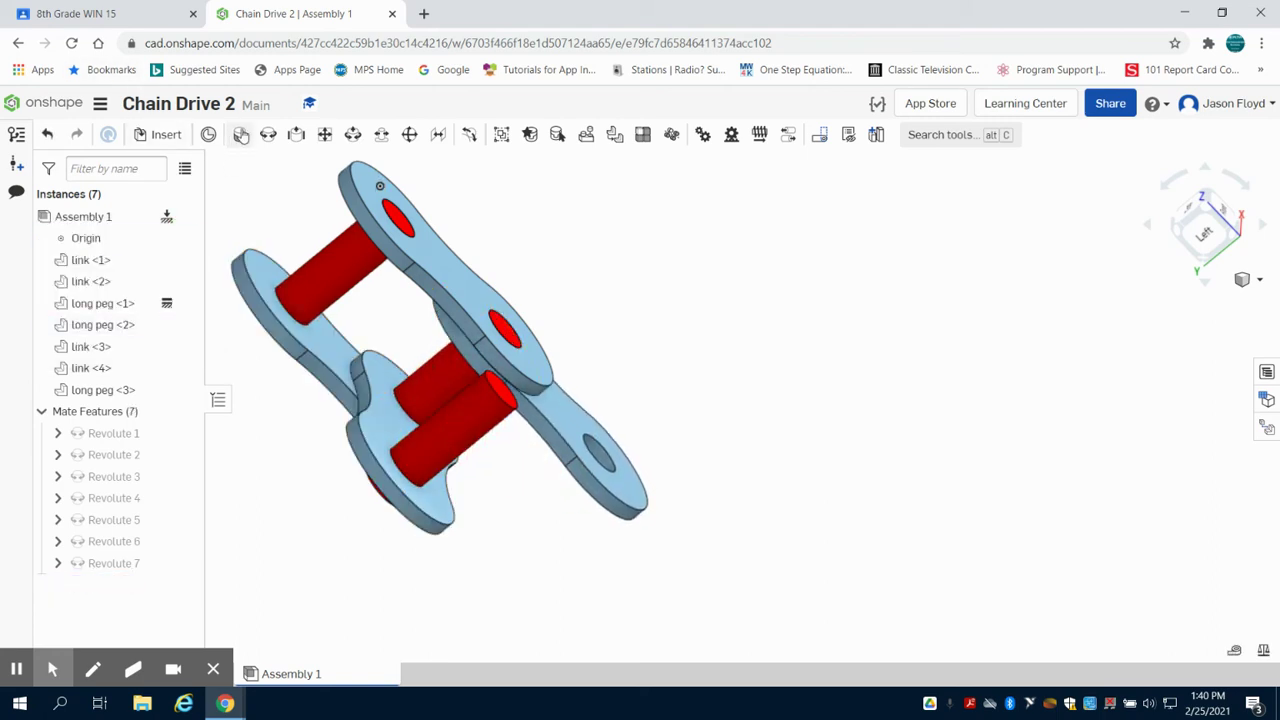
# Mate long peg <3>'s end into link <3>'s hole with a 0.1 in Z offset and confirm
pyautogui.click(268, 135)
pyautogui.click(738, 428)
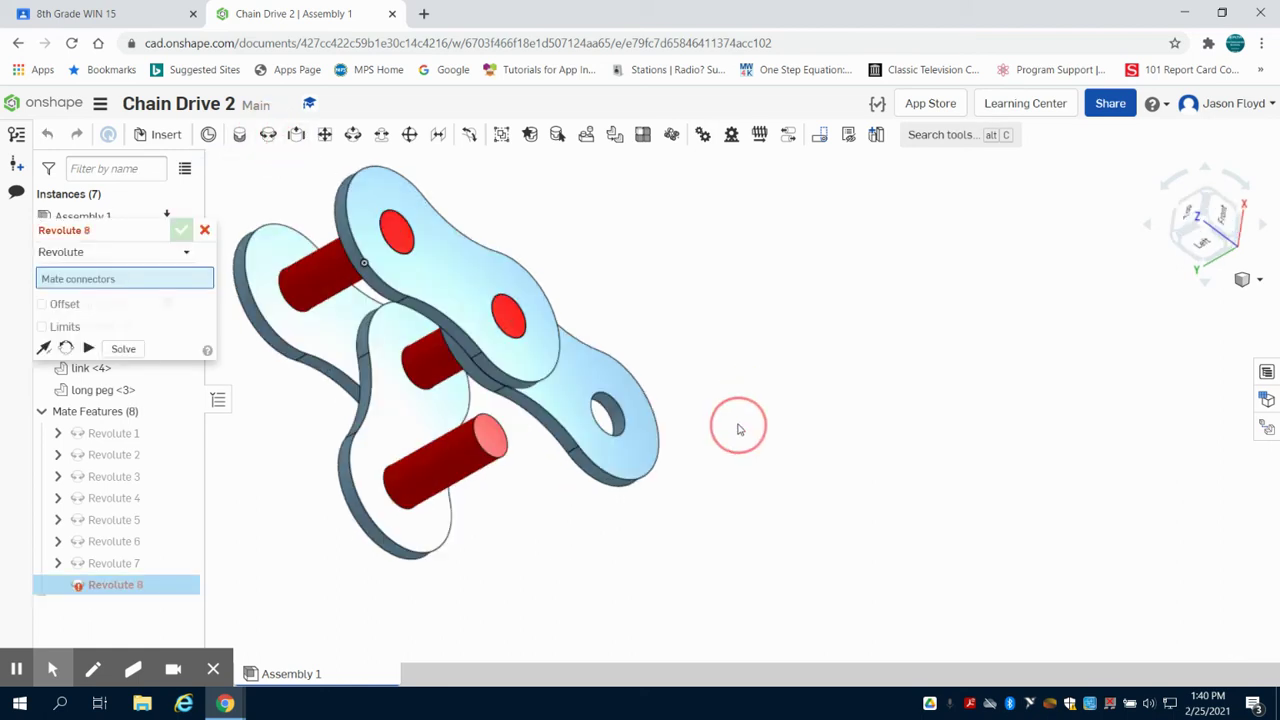
pyautogui.click(492, 434)
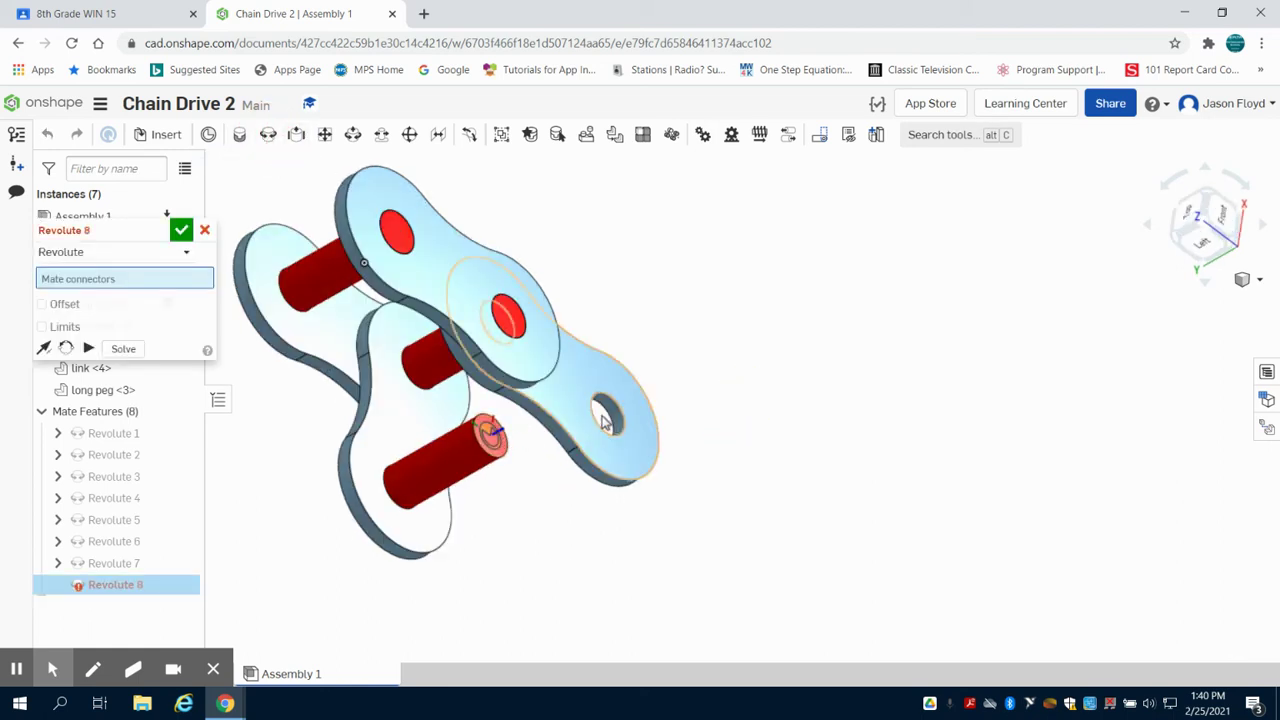
pyautogui.click(603, 420)
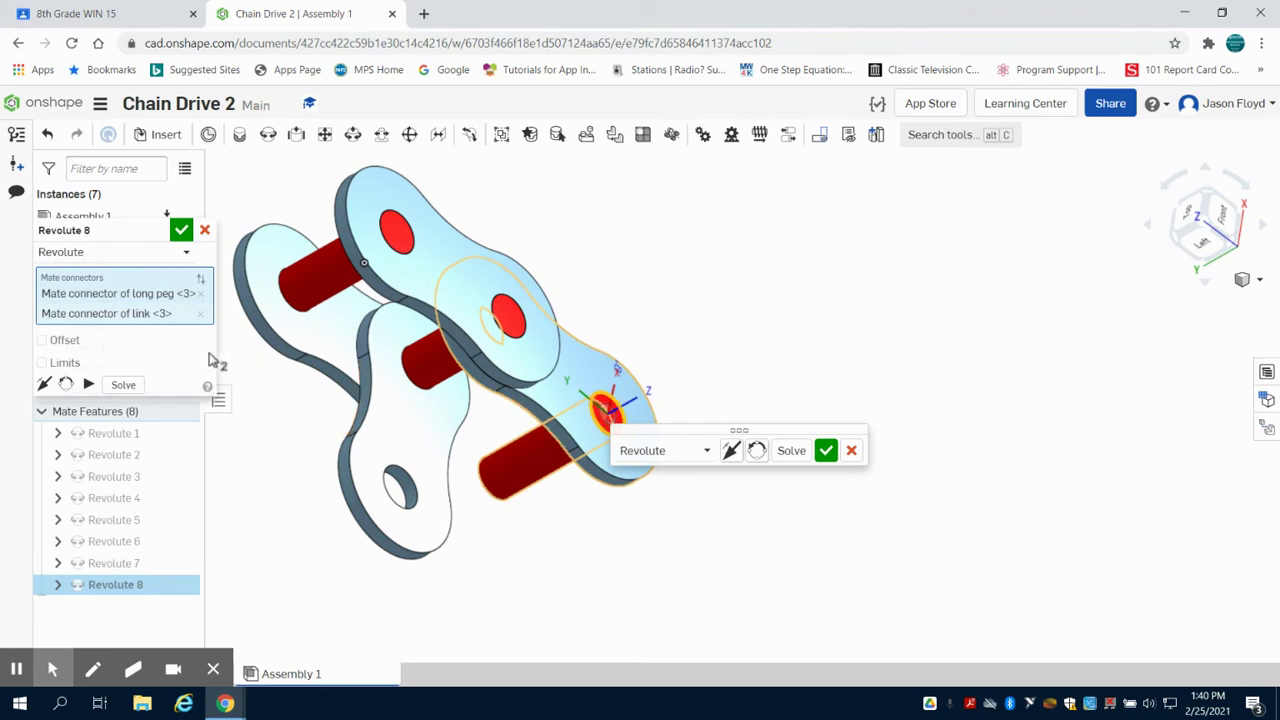
pyautogui.click(64, 343)
pyautogui.click(172, 364)
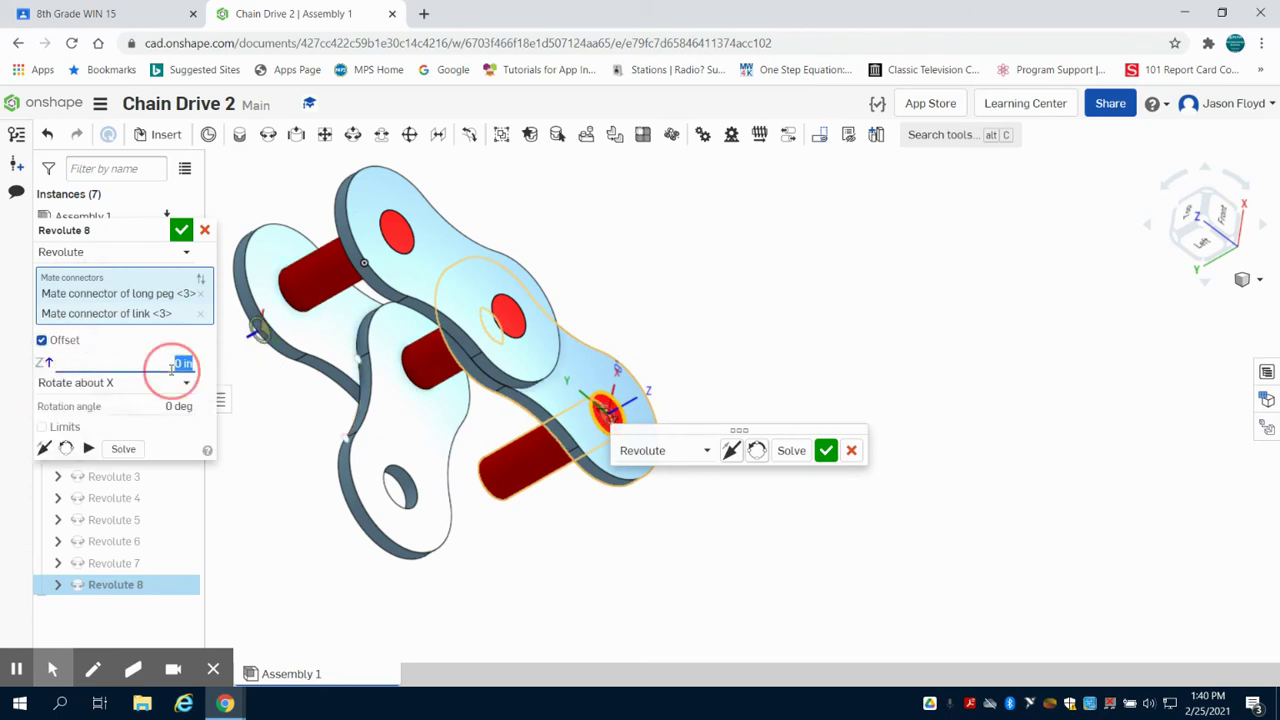
pyautogui.press('BackSpace')
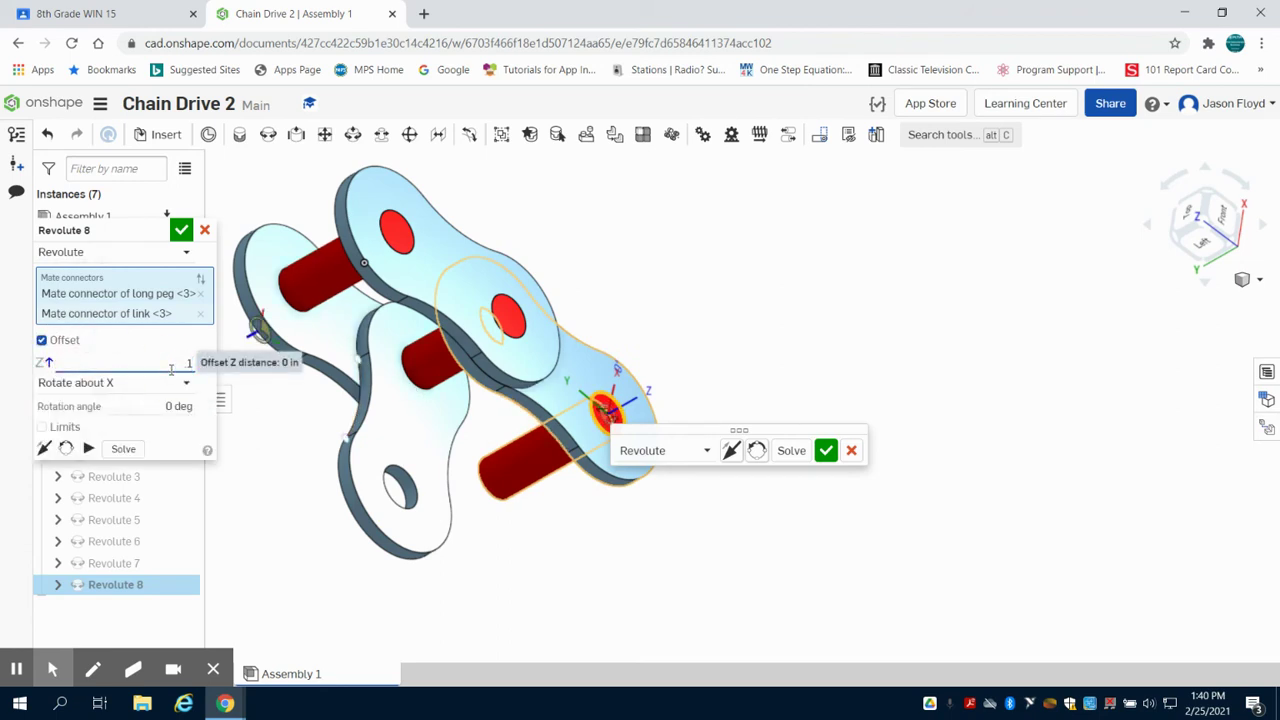
pyautogui.write('0.1')
pyautogui.press('Return')
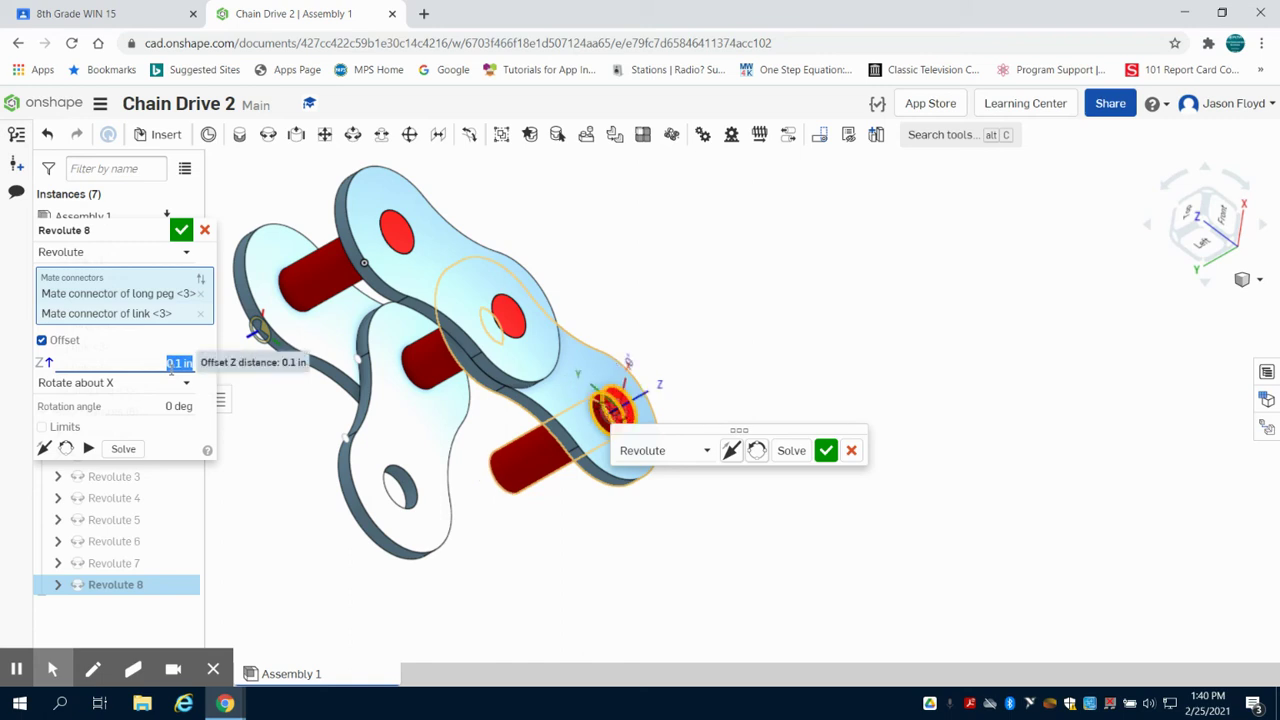
pyautogui.click(824, 450)
pyautogui.click(828, 452)
pyautogui.moveTo(828, 452); pyautogui.dragTo(824, 390, button='right')
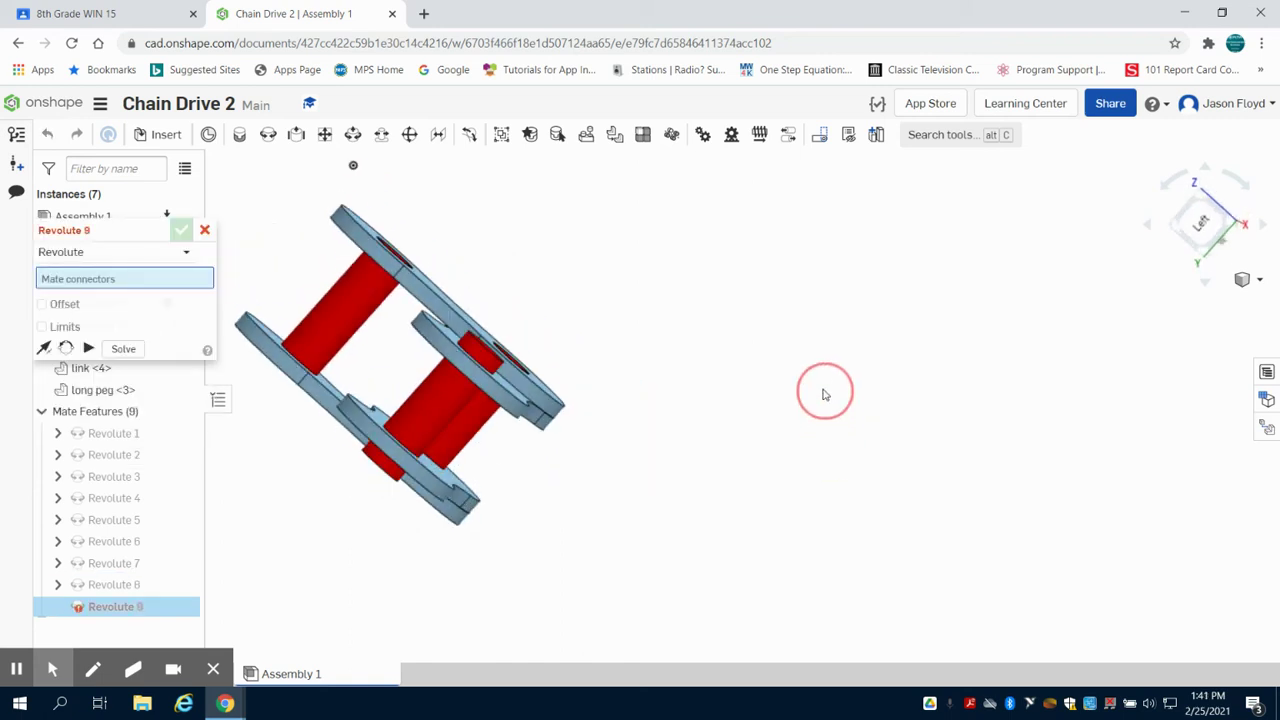
# Cancel the empty Revolute 9 mate and return to an isometric view
pyautogui.click(204, 231)
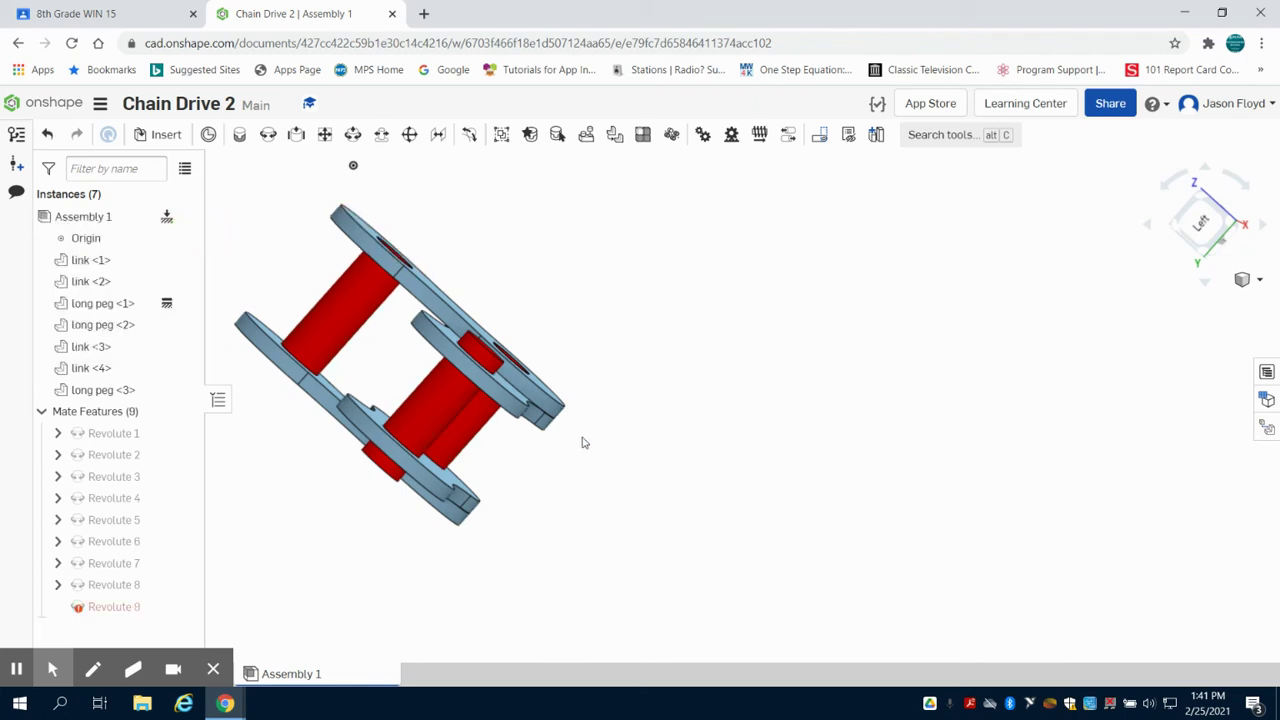
pyautogui.moveTo(855, 426); pyautogui.dragTo(875, 392, button='right')
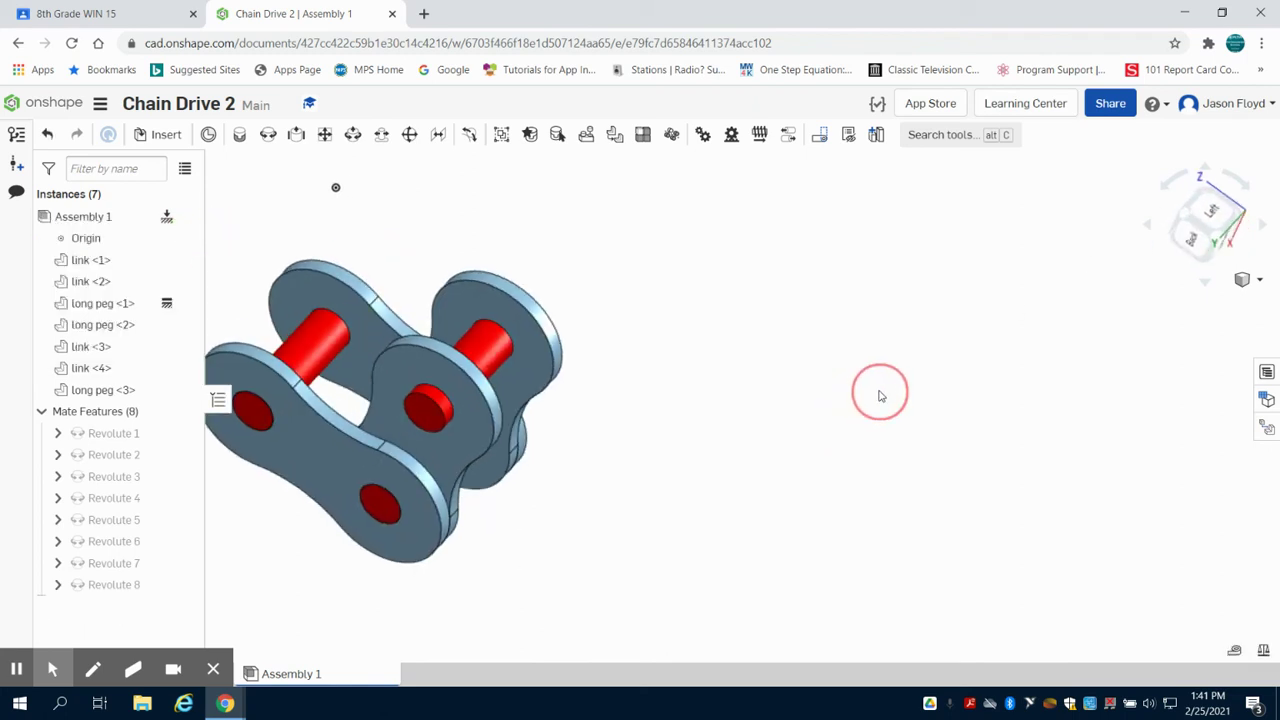
pyautogui.scroll(-3, 390, 455)
pyautogui.scroll(6, 418, 396)
# Swing and bend the chain links around their pegs to test free rotation
pyautogui.moveTo(418, 396); pyautogui.dragTo(642, 620)
pyautogui.moveTo(686, 560); pyautogui.dragTo(1066, 306)
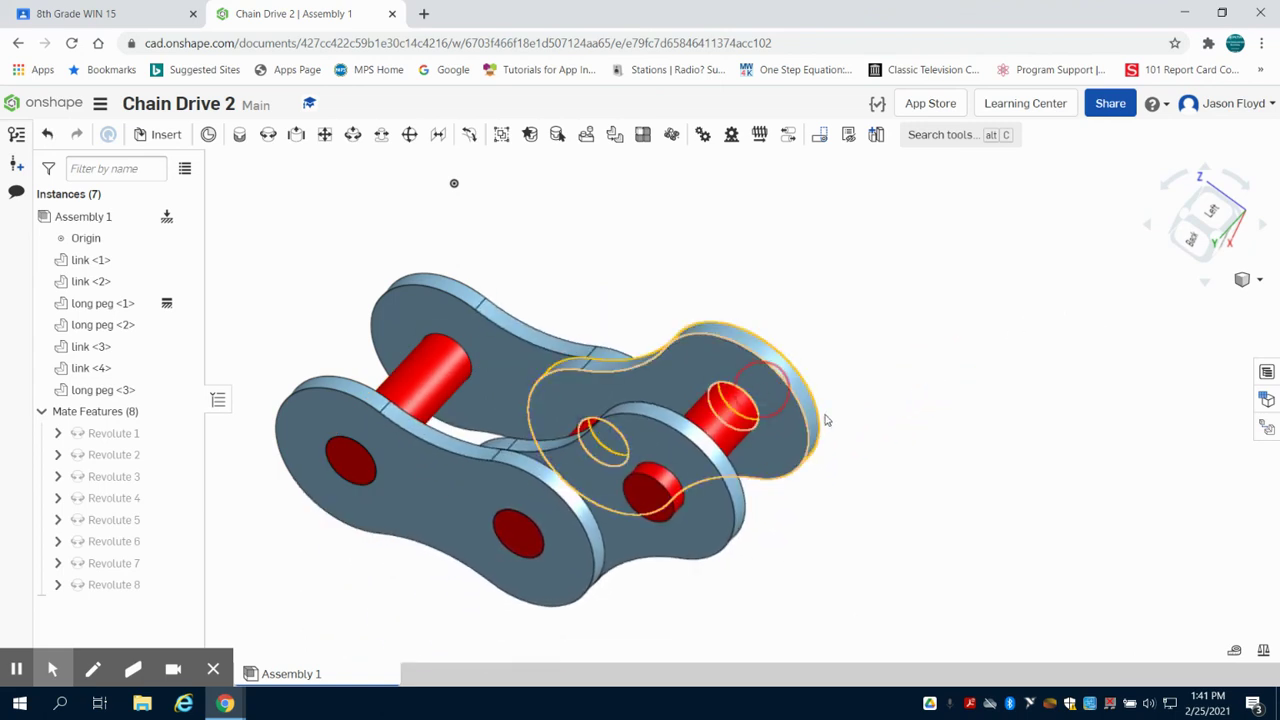
pyautogui.moveTo(826, 420); pyautogui.dragTo(1043, 357)
pyautogui.scroll(-2, 880, 348)
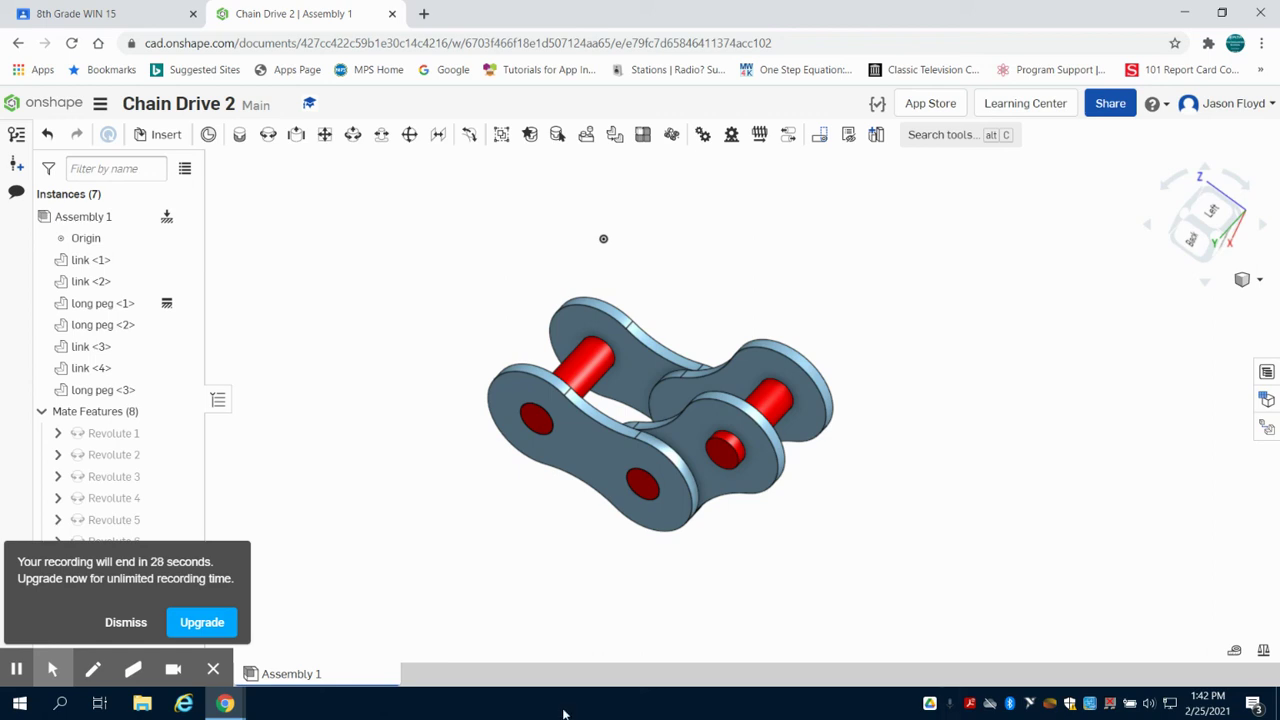
pyautogui.click(112, 623)
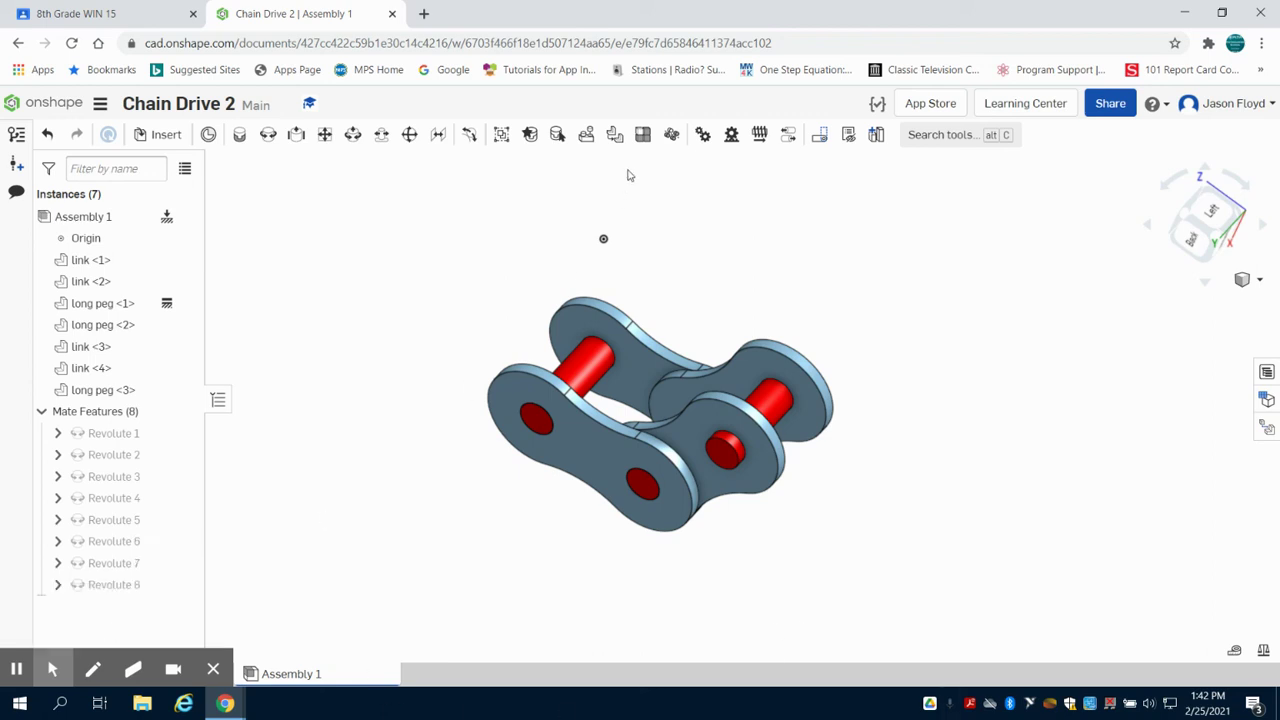
pyautogui.click(720, 408)
pyautogui.moveTo(18, 675)
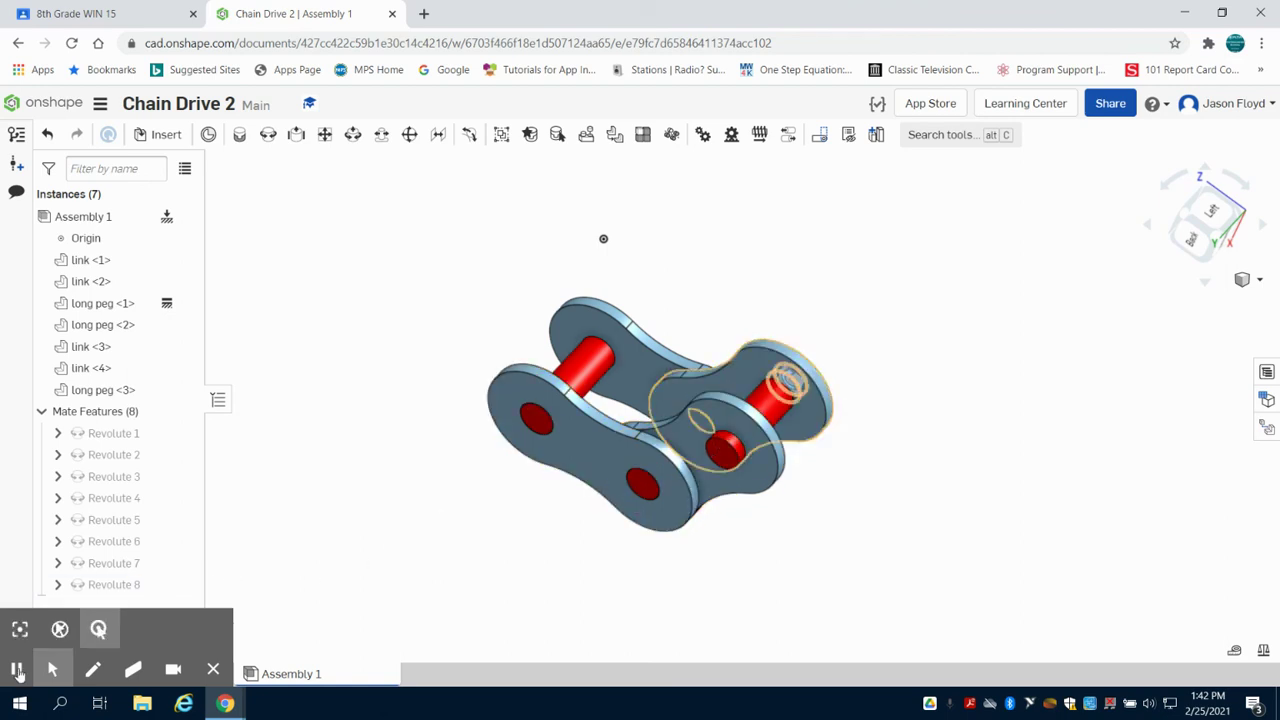